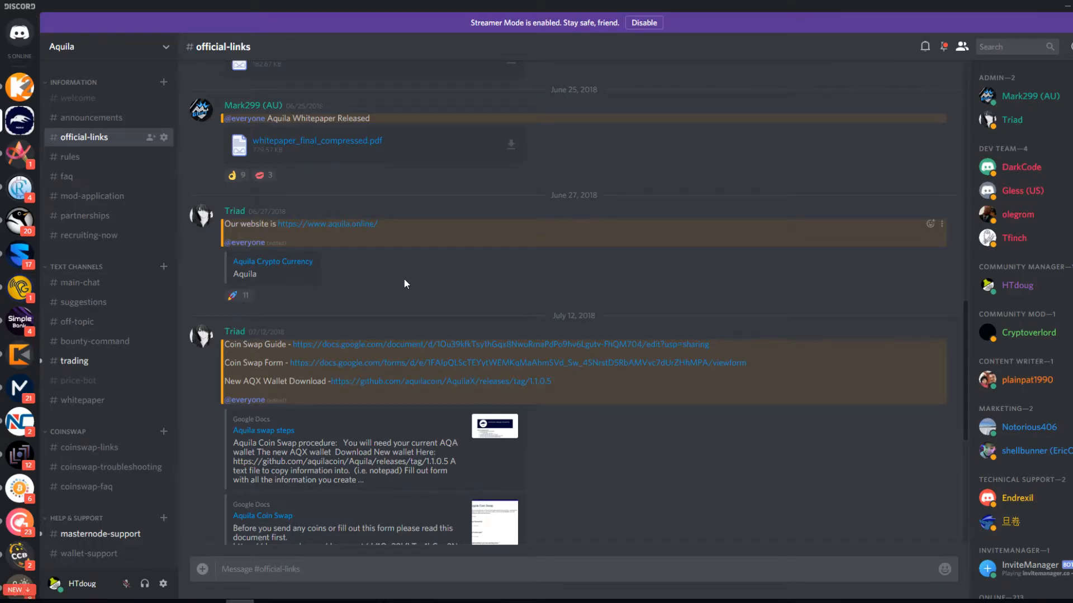
# Collapse and re-expand the INFORMATION category in #official-links.
pyautogui.scroll(-3, 404, 280)
pyautogui.scroll(20, 404, 280)
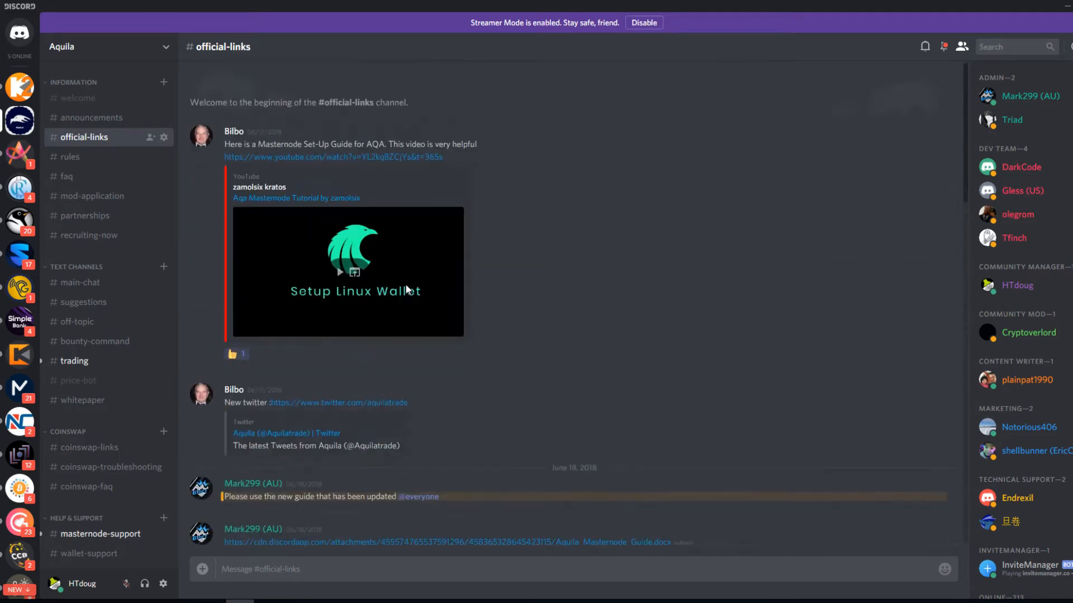
pyautogui.click(84, 84)
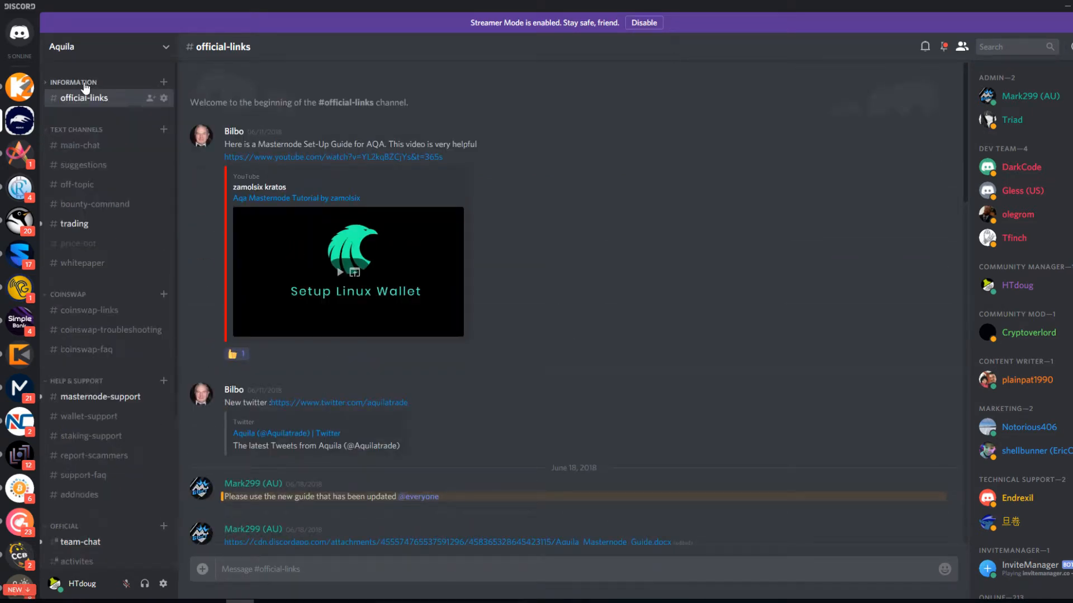
pyautogui.click(84, 84)
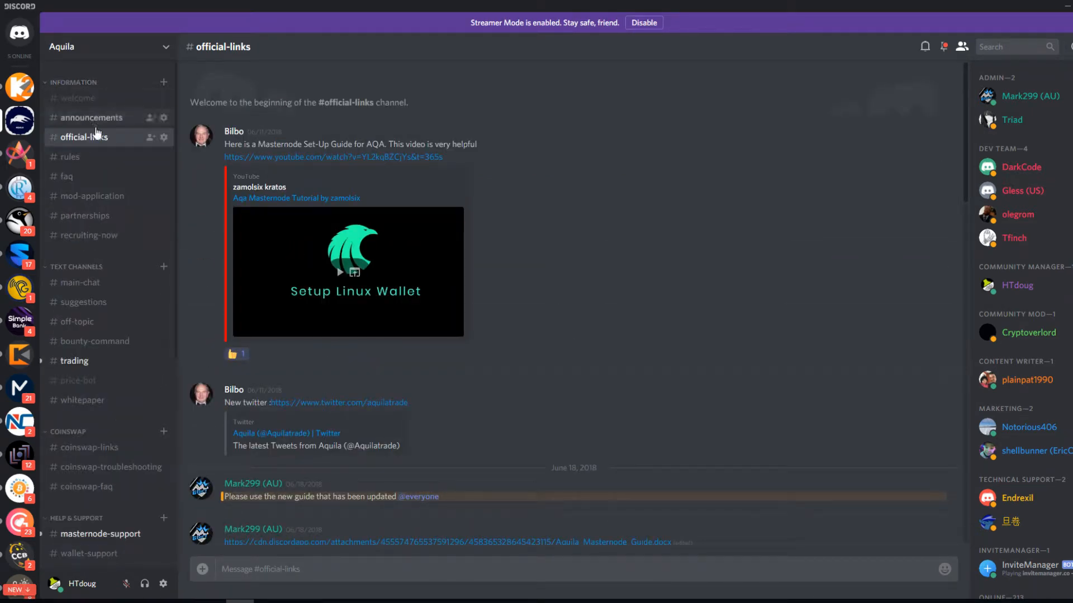
# Scroll through the rest of #official-links, then minimize Discord.
pyautogui.scroll(-2, 513, 256)
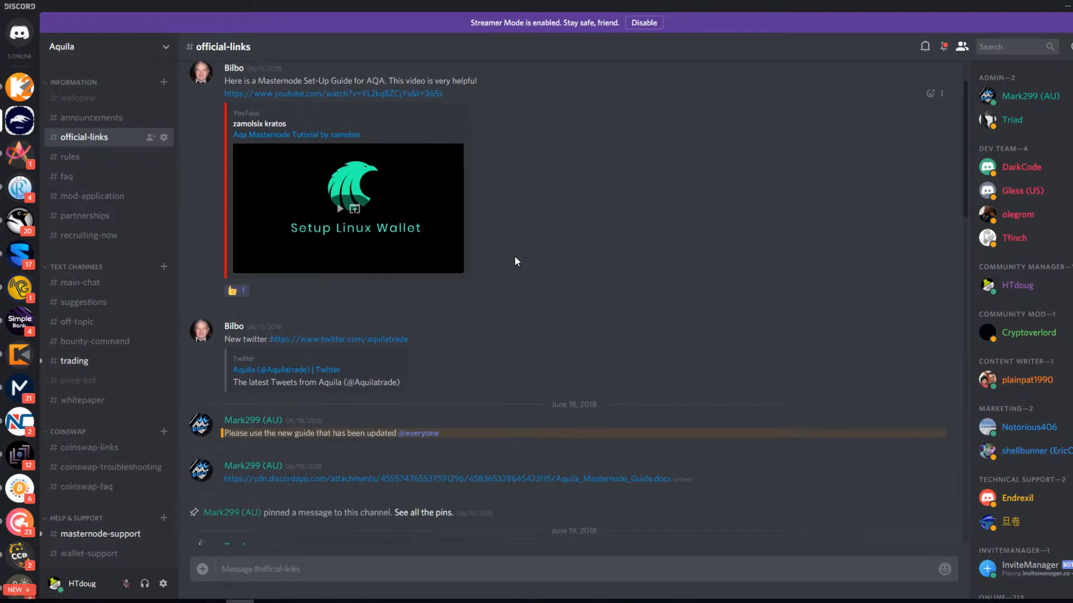
pyautogui.scroll(-3, 515, 258)
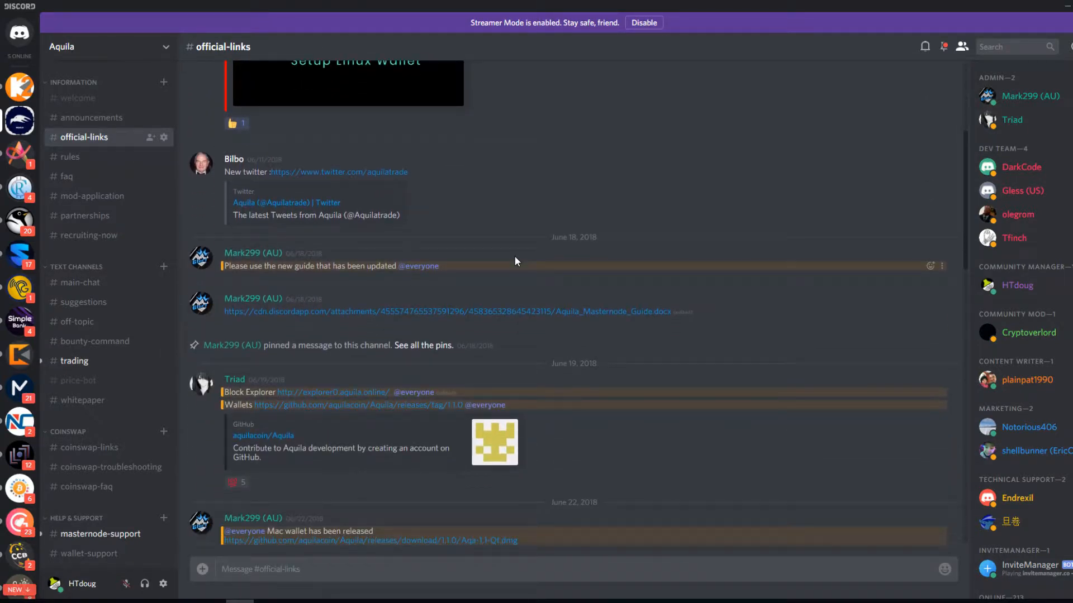
pyautogui.scroll(-1, 516, 263)
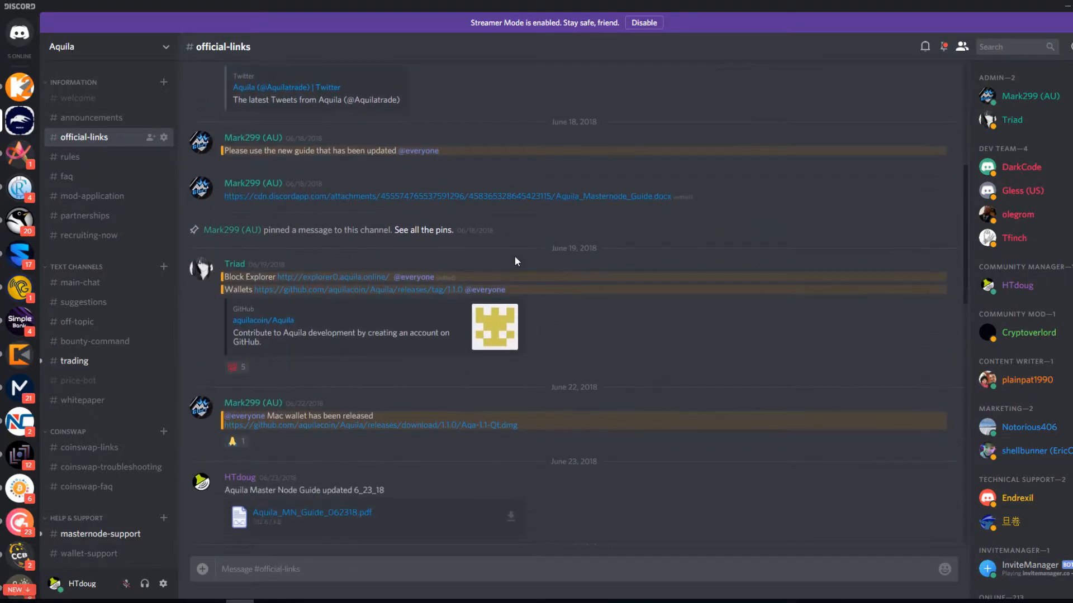
pyautogui.scroll(-1, 515, 261)
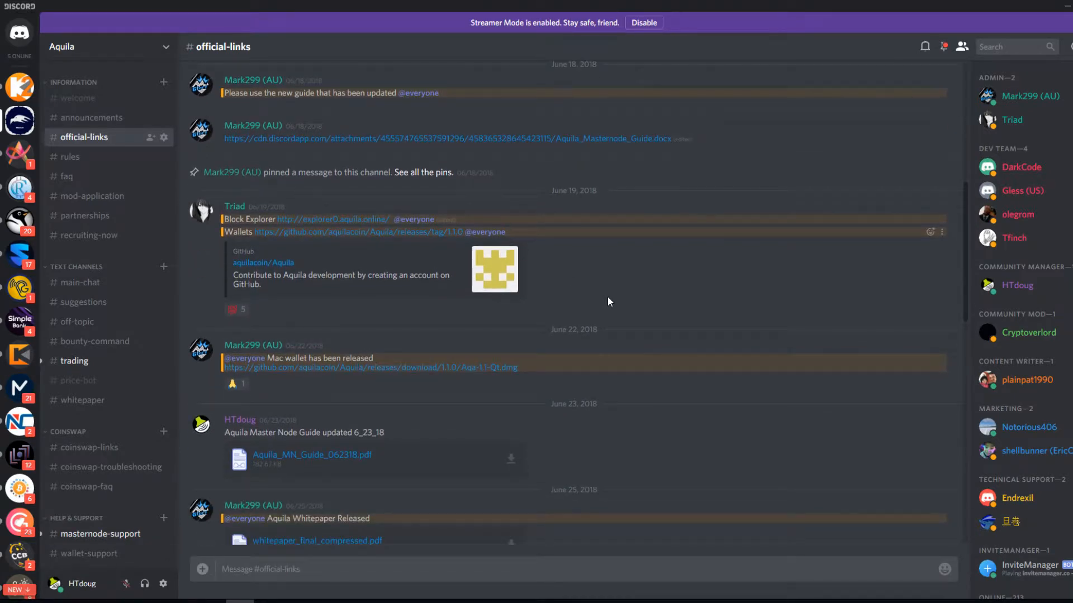
pyautogui.scroll(-1, 608, 298)
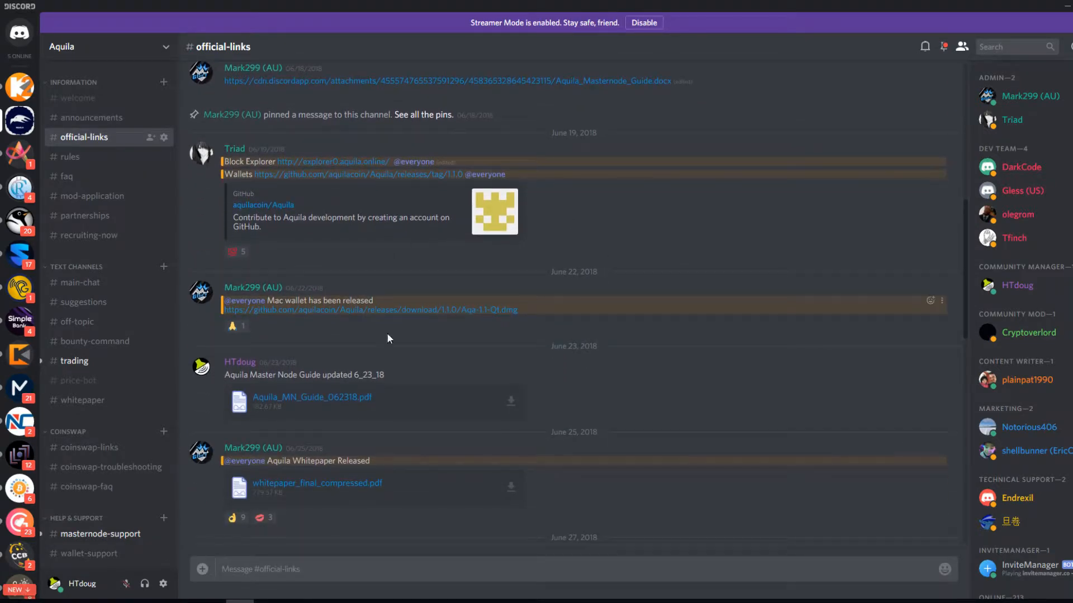
pyautogui.scroll(8, 493, 447)
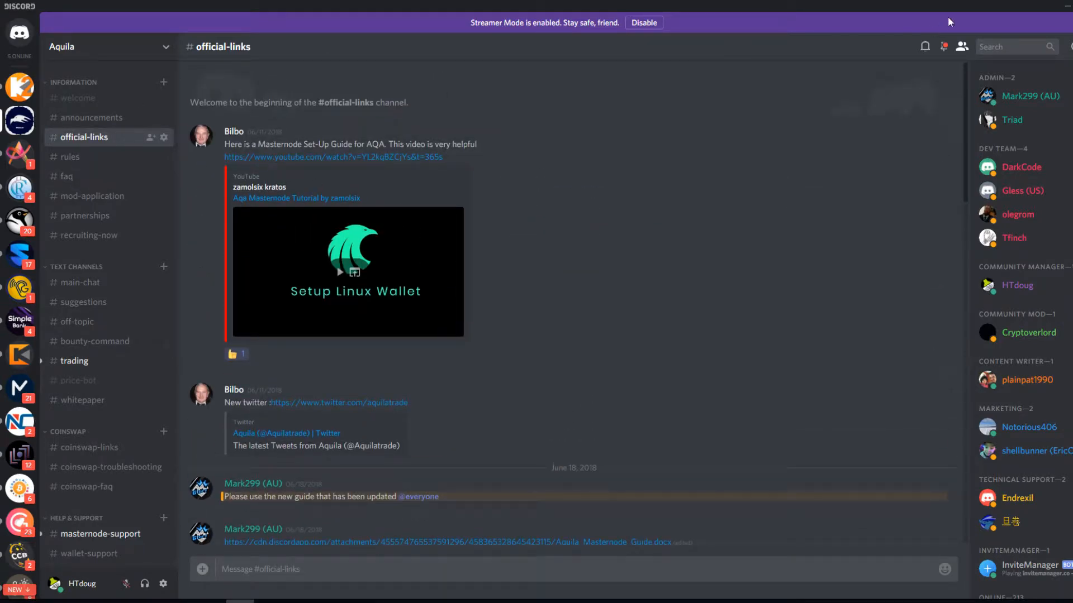
pyautogui.click(1065, 7)
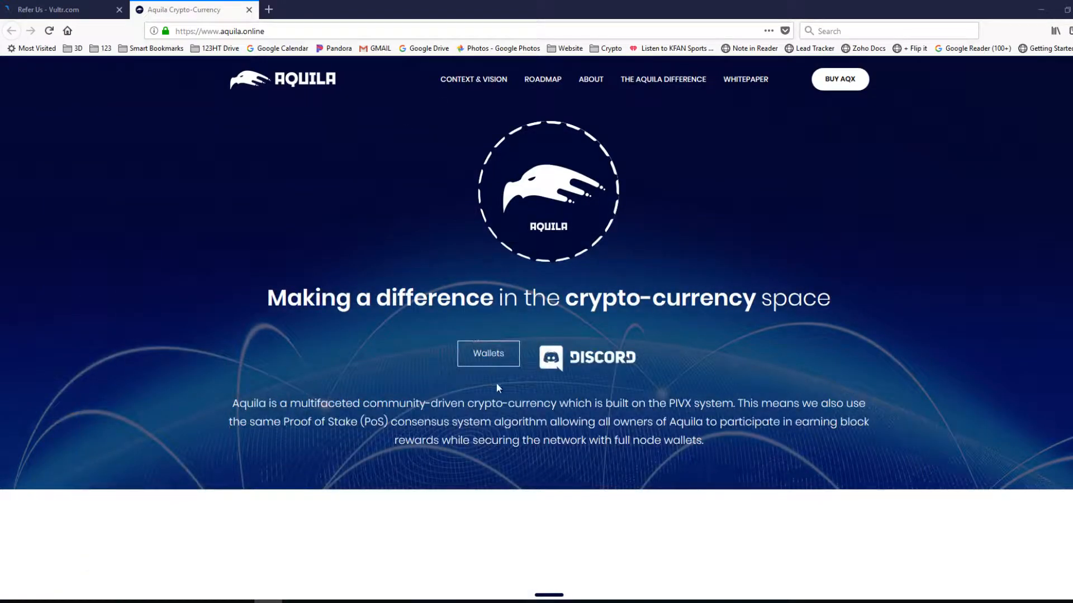
# Open the GitHub AquilaX 1.1.0.5 release page from aquila.online's Wallets button.
pyautogui.click(489, 364)
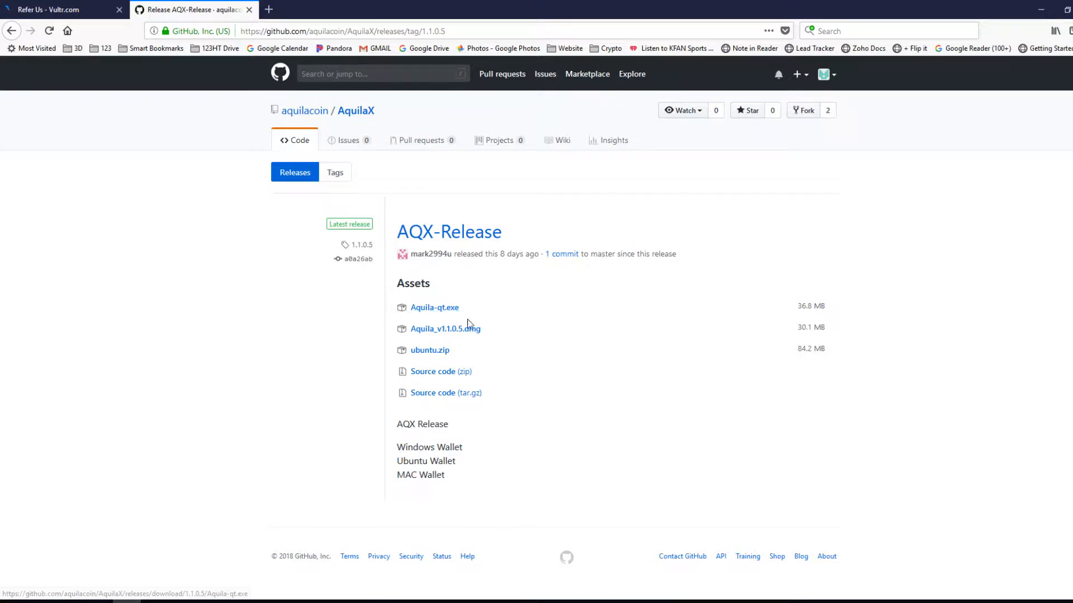
# Save Aquila-qt.exe (36.8 MB) to Downloads and bring File Explorer into view.
pyautogui.click(436, 311)
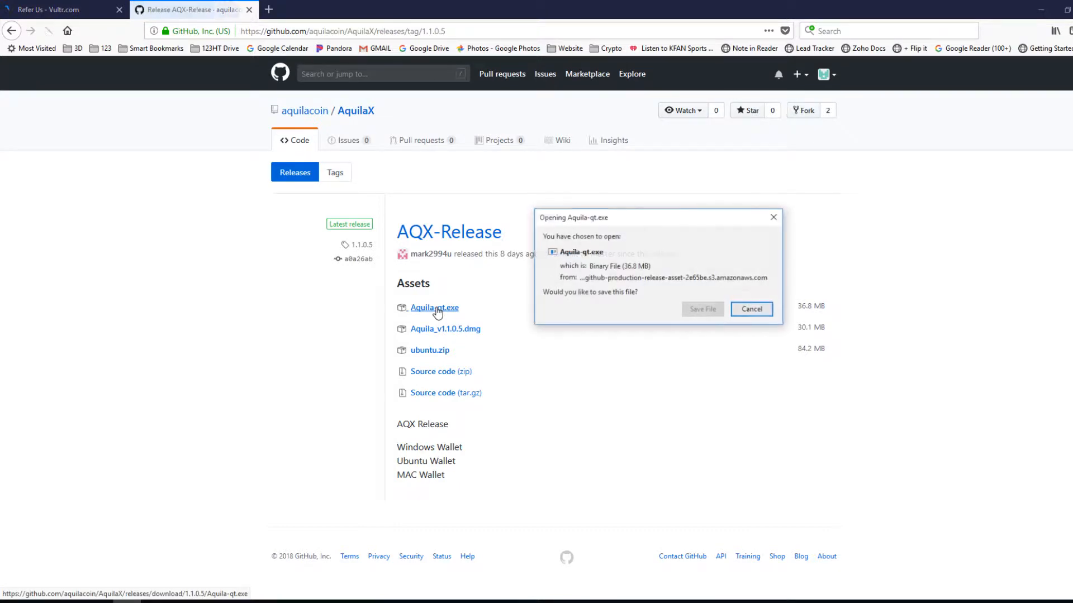
pyautogui.click(699, 311)
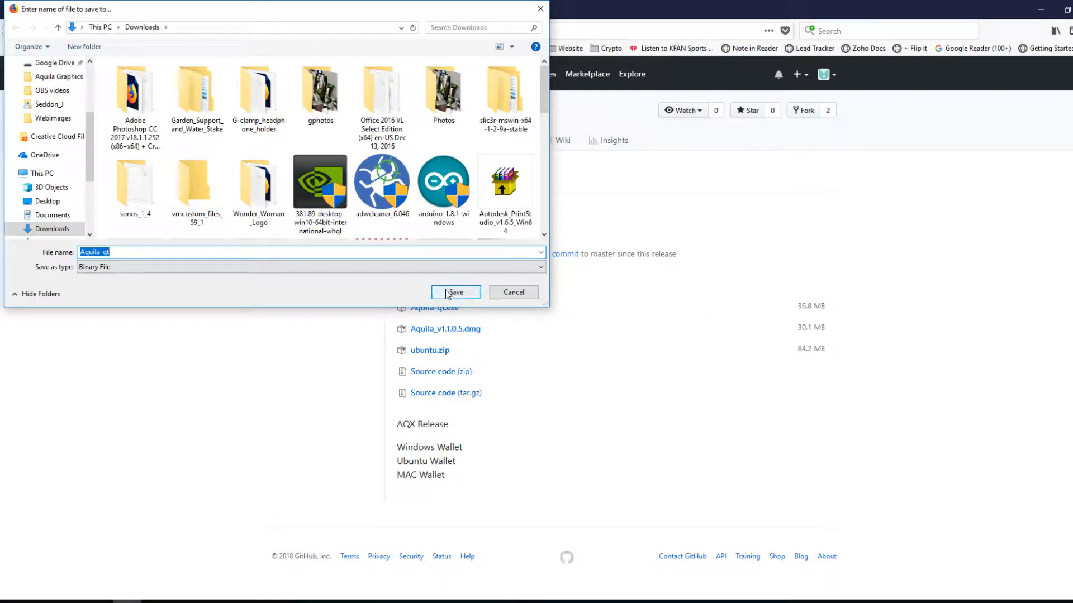
pyautogui.click(447, 293)
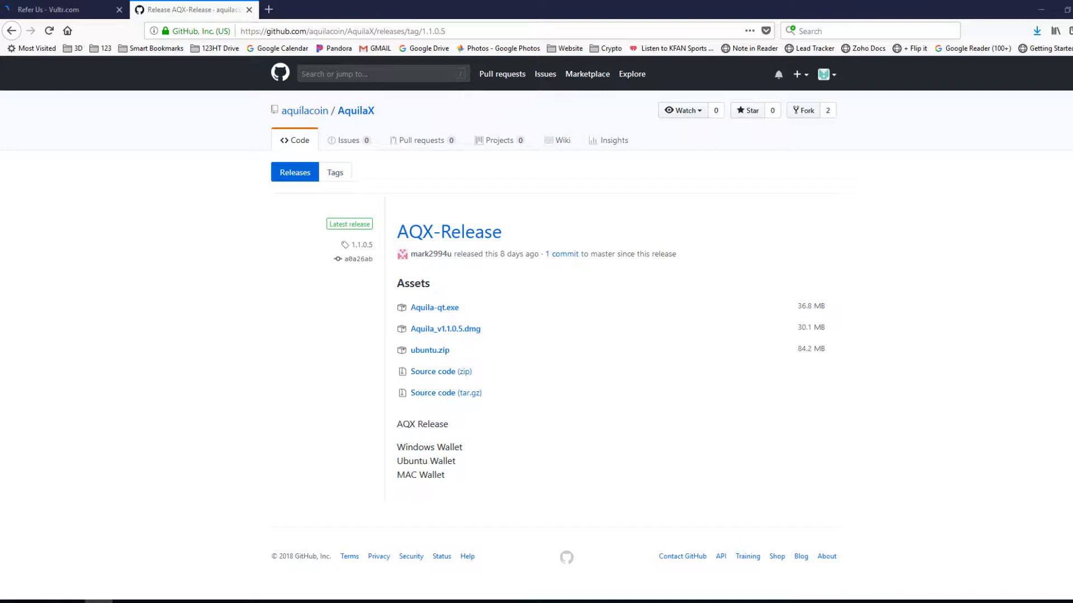
pyautogui.moveTo(0, 222); pyautogui.dragTo(451, 141)
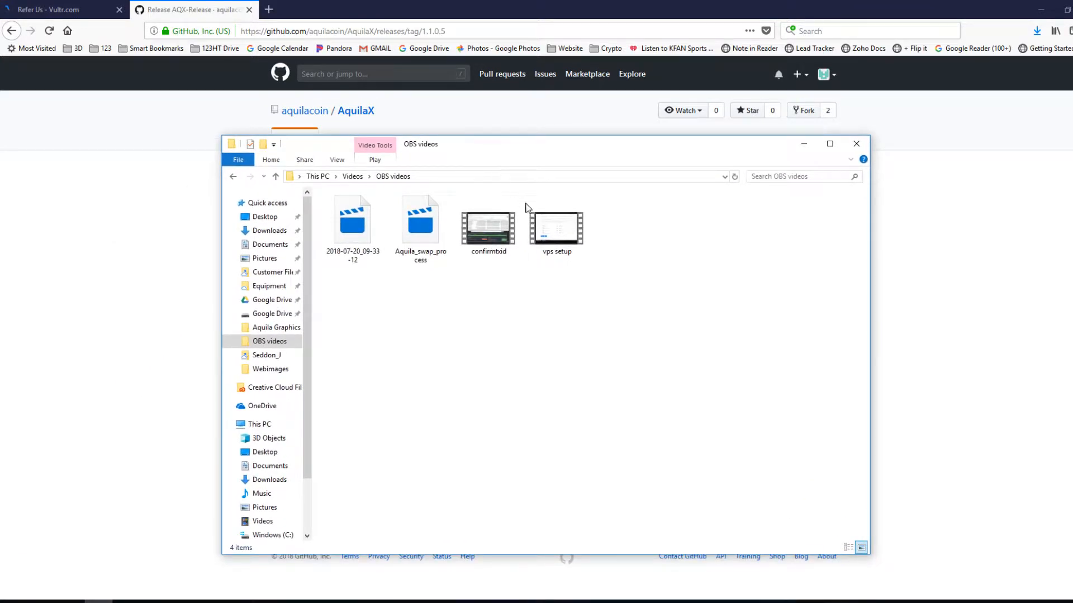
# Launch Aquila-qt from Downloads and allow it past SmartScreen with Run anyway.
pyautogui.click(271, 231)
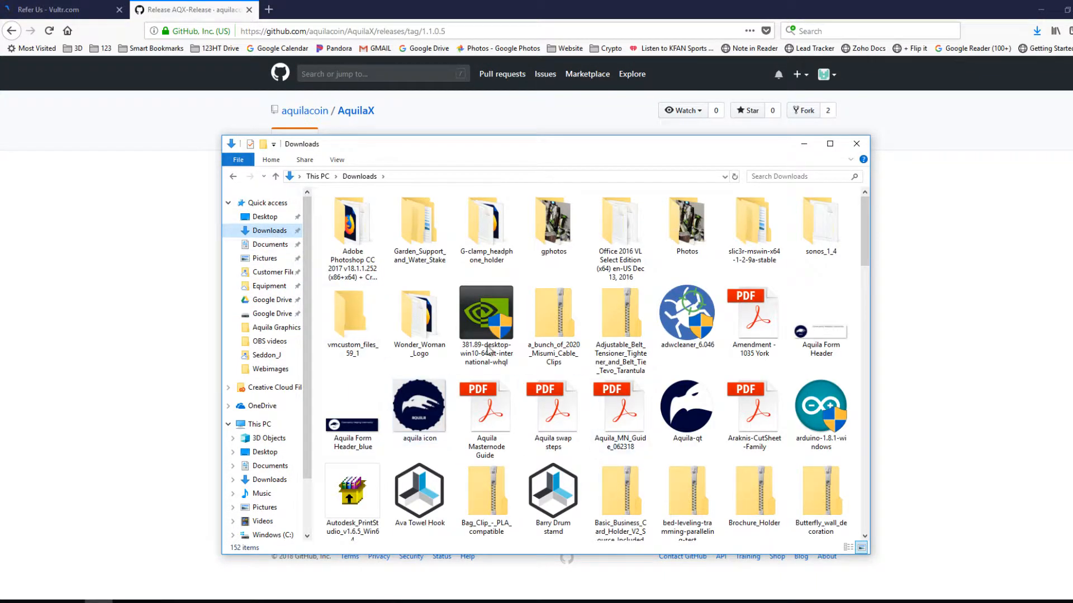
pyautogui.click(697, 428)
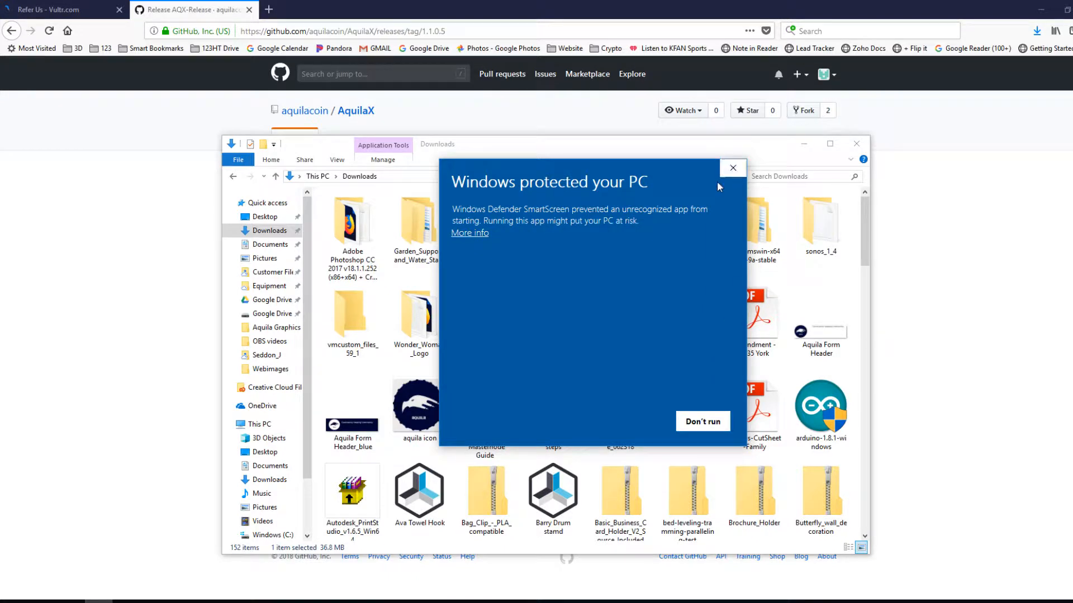
pyautogui.click(461, 234)
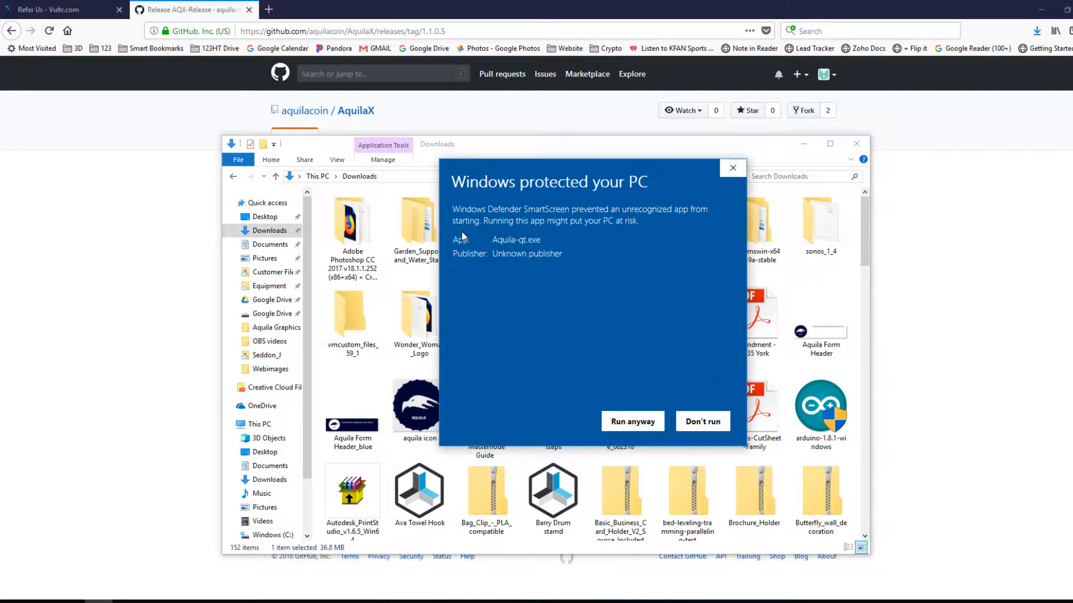
pyautogui.click(627, 425)
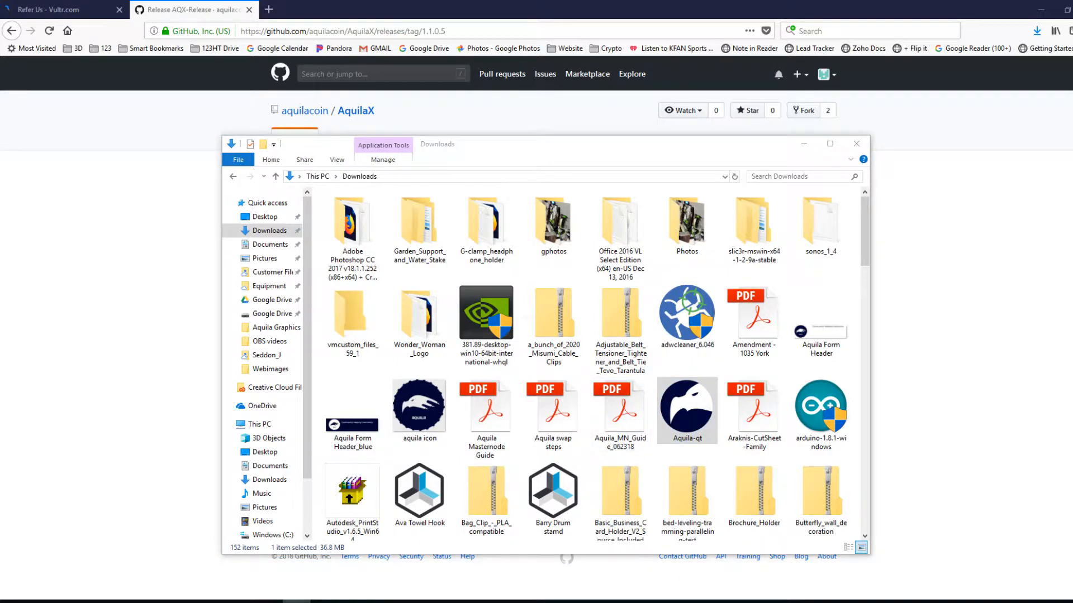
# Drag the Aquila Core splash screen into view while the wallet loads.
pyautogui.moveTo(1, 312); pyautogui.dragTo(511, 165)
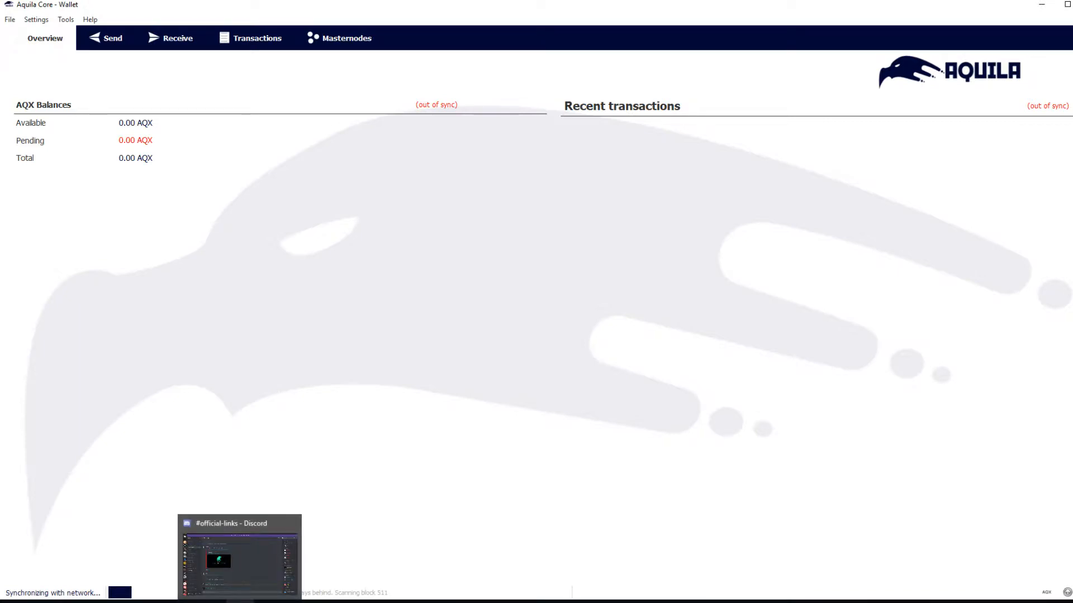
# Return to Discord and scroll #official-links down to the AQX Local Wallet Guide post.
pyautogui.click(239, 602)
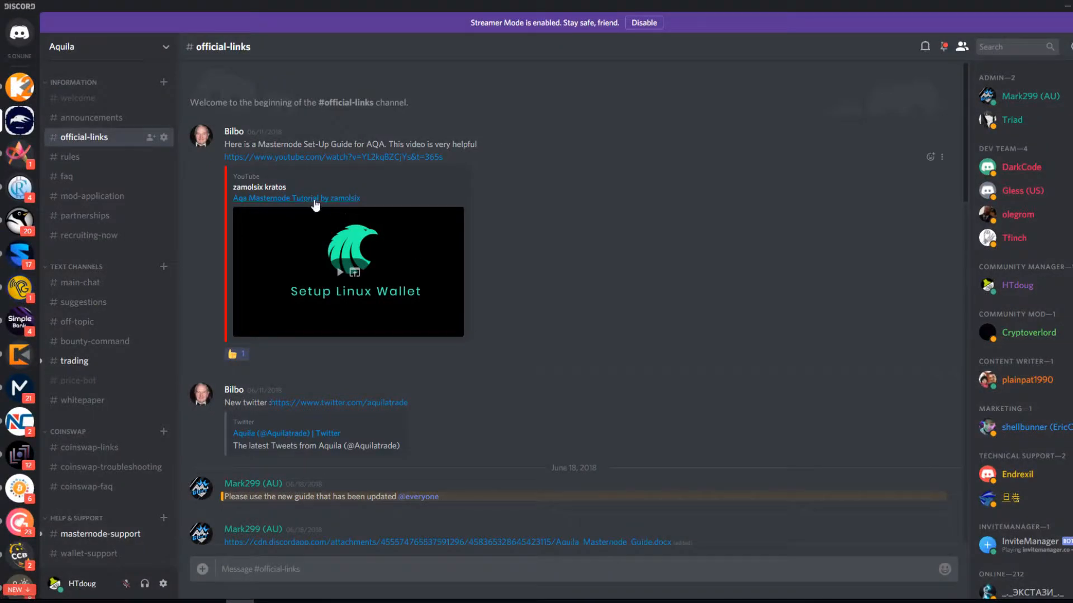
pyautogui.scroll(-1, 479, 316)
pyautogui.scroll(-5, 480, 313)
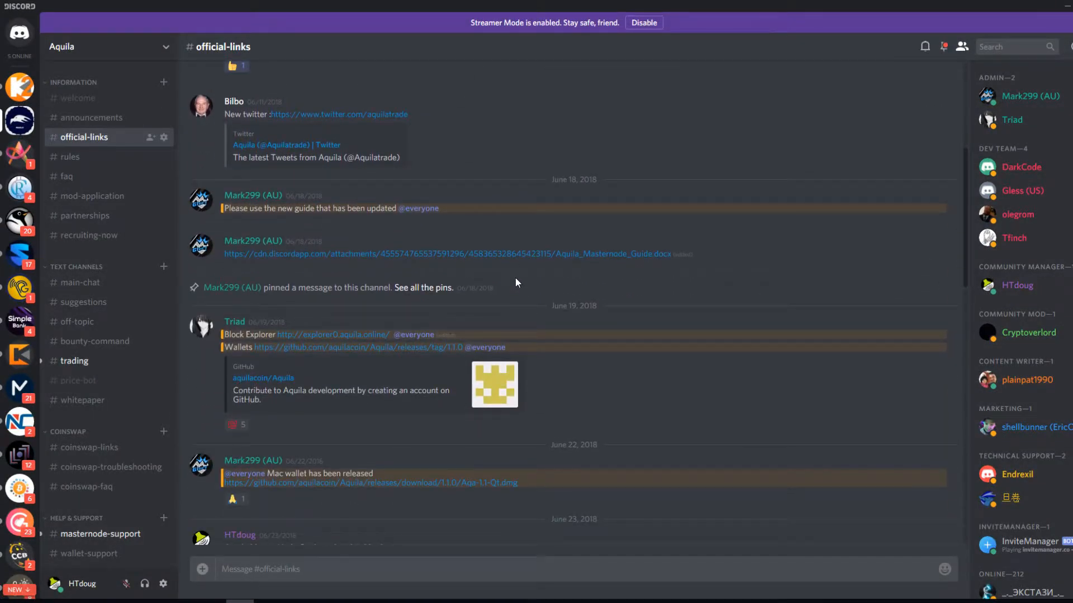
pyautogui.scroll(-2, 515, 279)
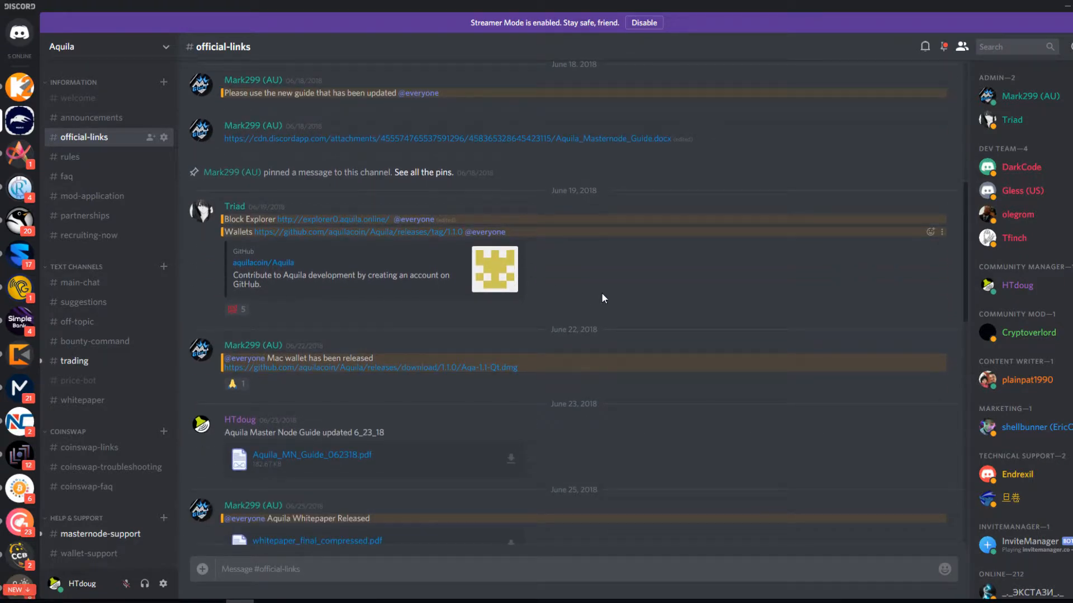
pyautogui.scroll(-2, 601, 293)
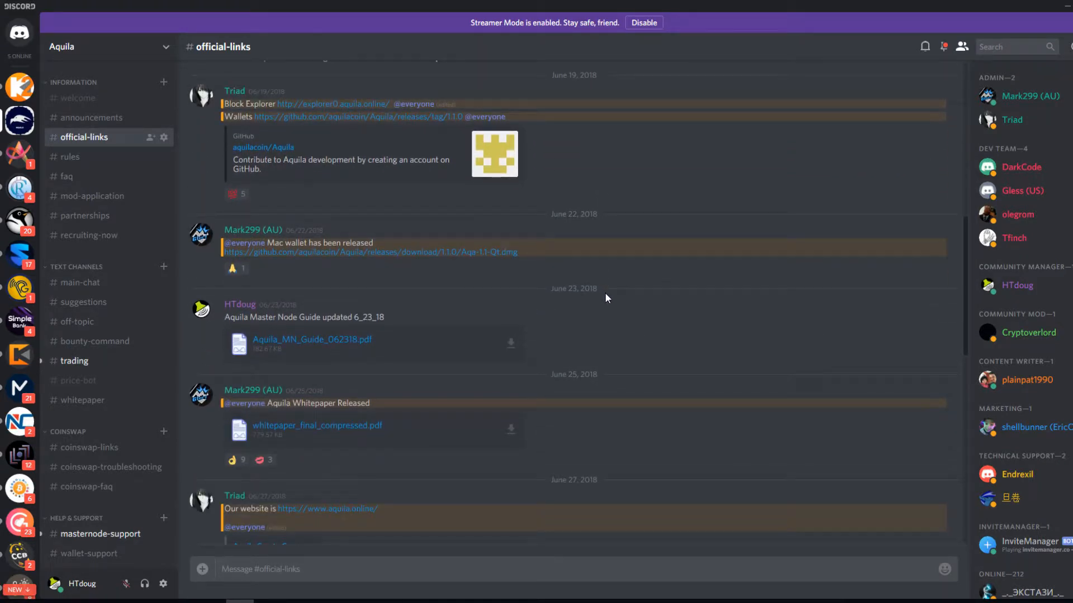
pyautogui.scroll(-5, 605, 293)
pyautogui.scroll(-2, 605, 293)
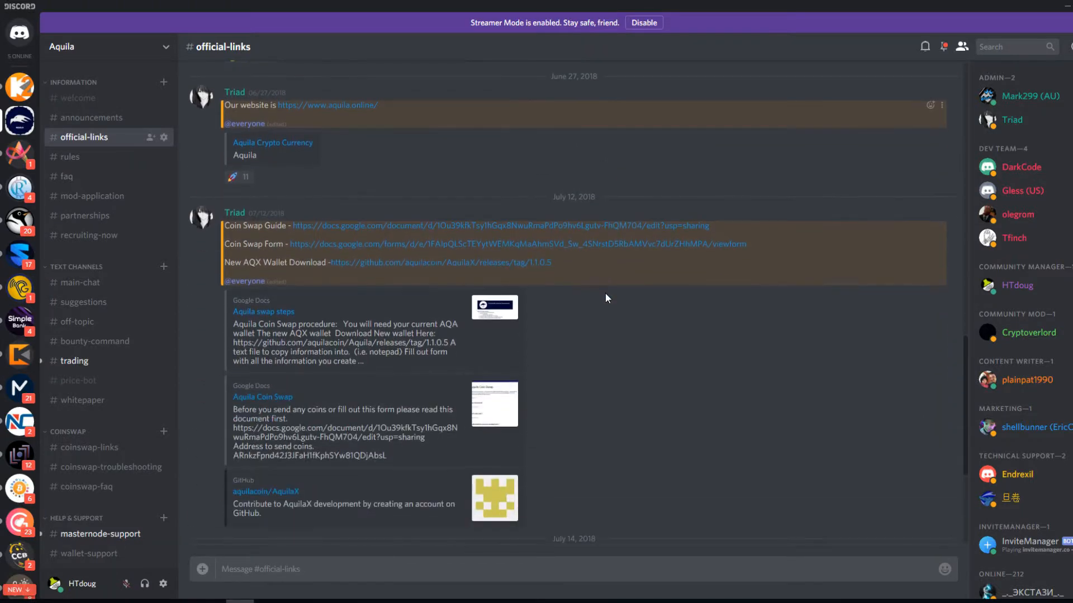
pyautogui.scroll(-2, 604, 293)
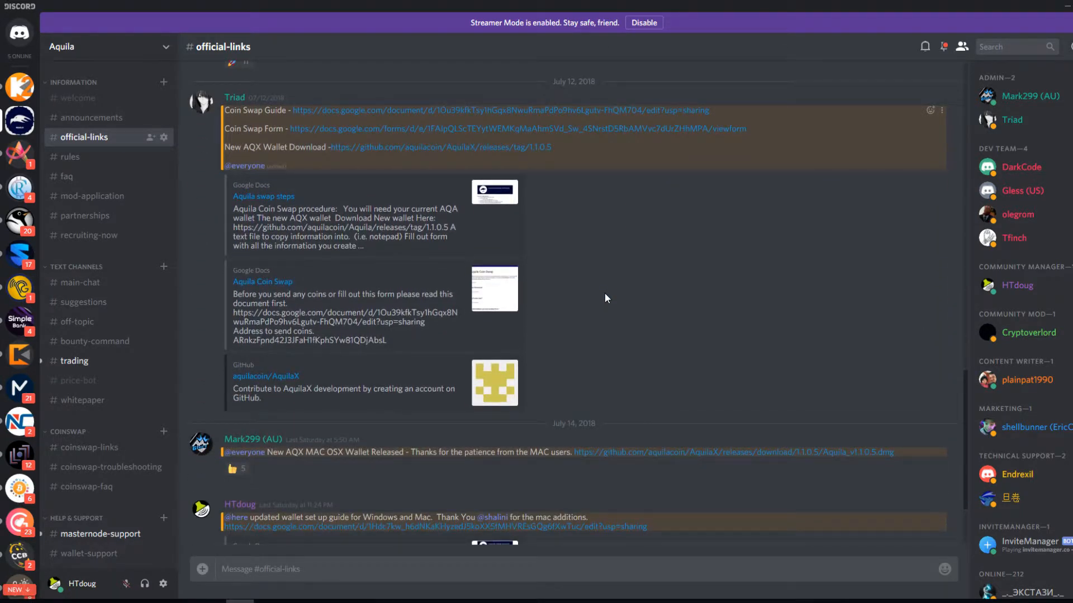
pyautogui.scroll(-2, 605, 292)
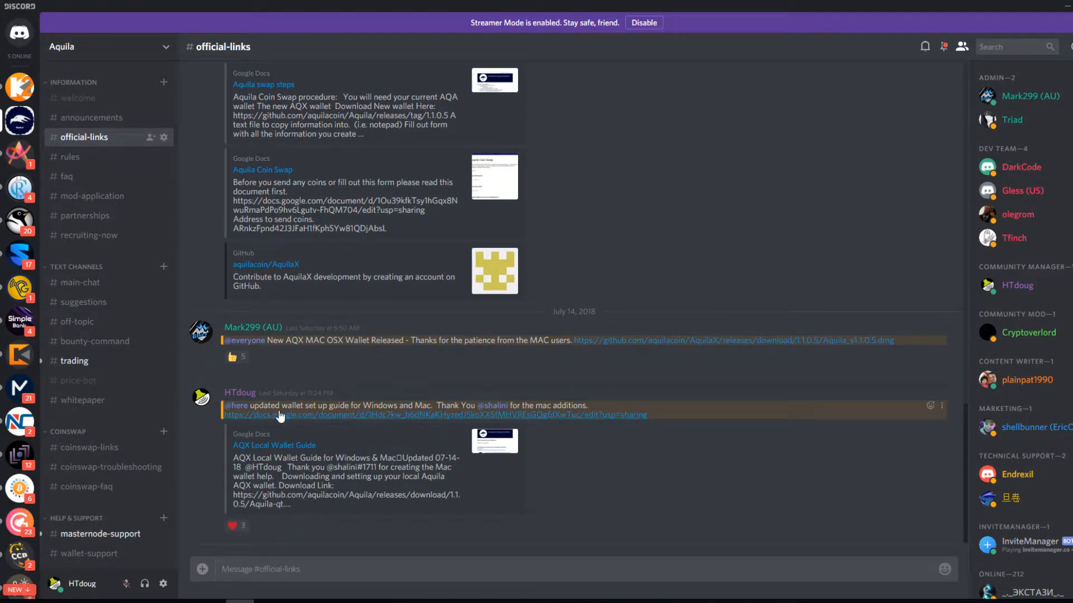
# Copy the guide's rpcuser through last addnode lines from Google Docs, then return to the wallet.
pyautogui.click(329, 418)
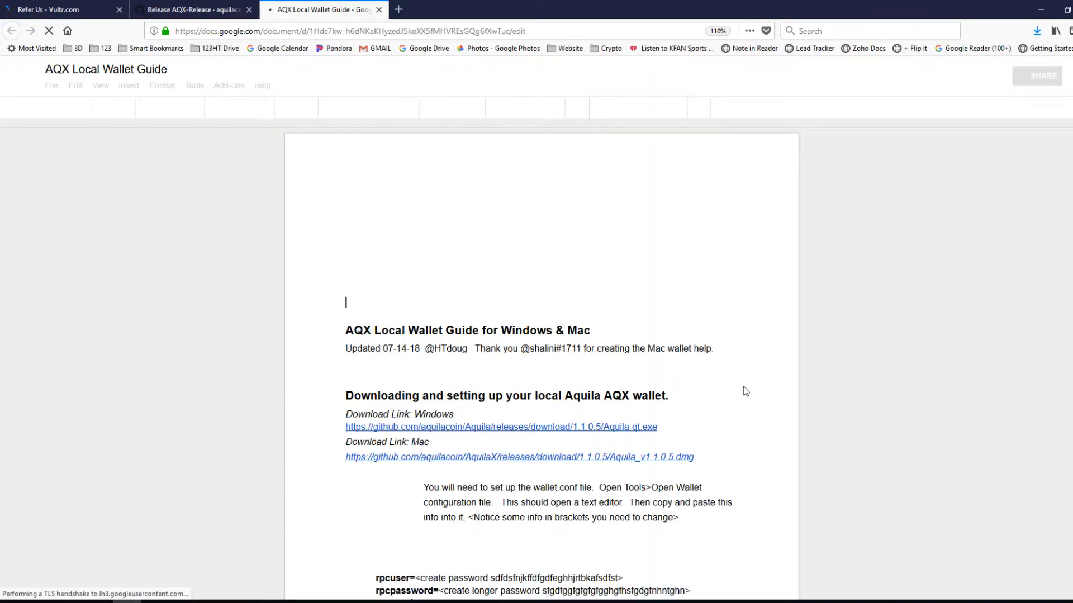
pyautogui.scroll(-7, 737, 382)
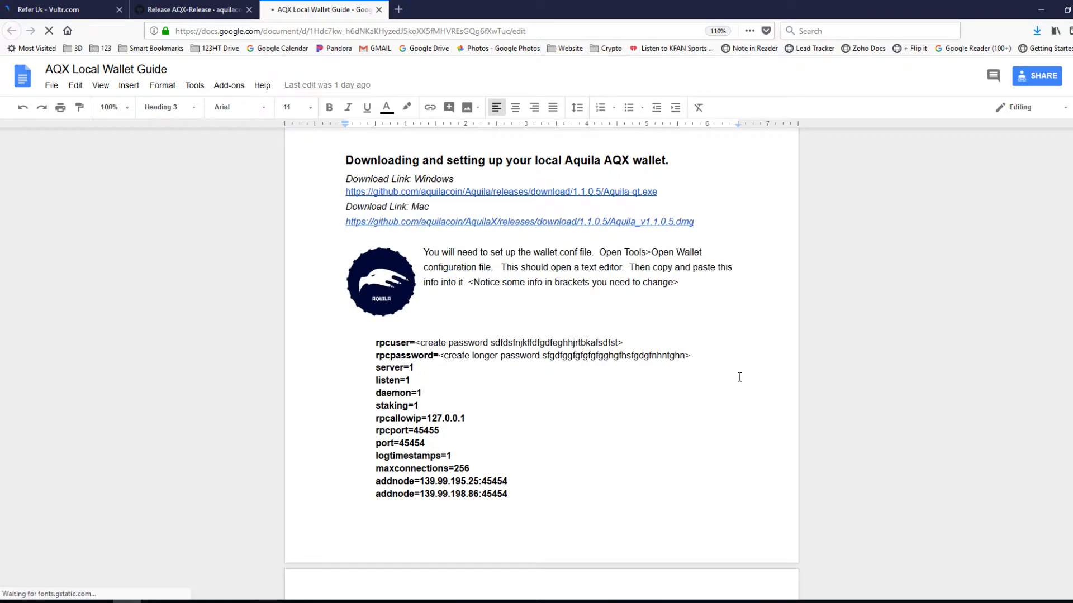
pyautogui.scroll(5, 739, 377)
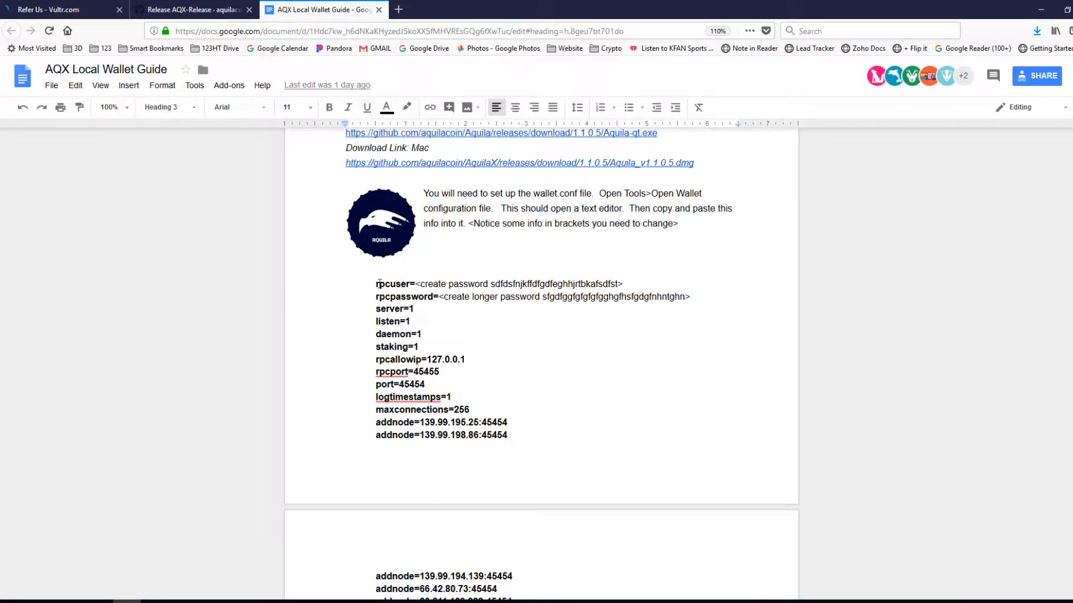
pyautogui.moveTo(376, 285); pyautogui.dragTo(555, 431)
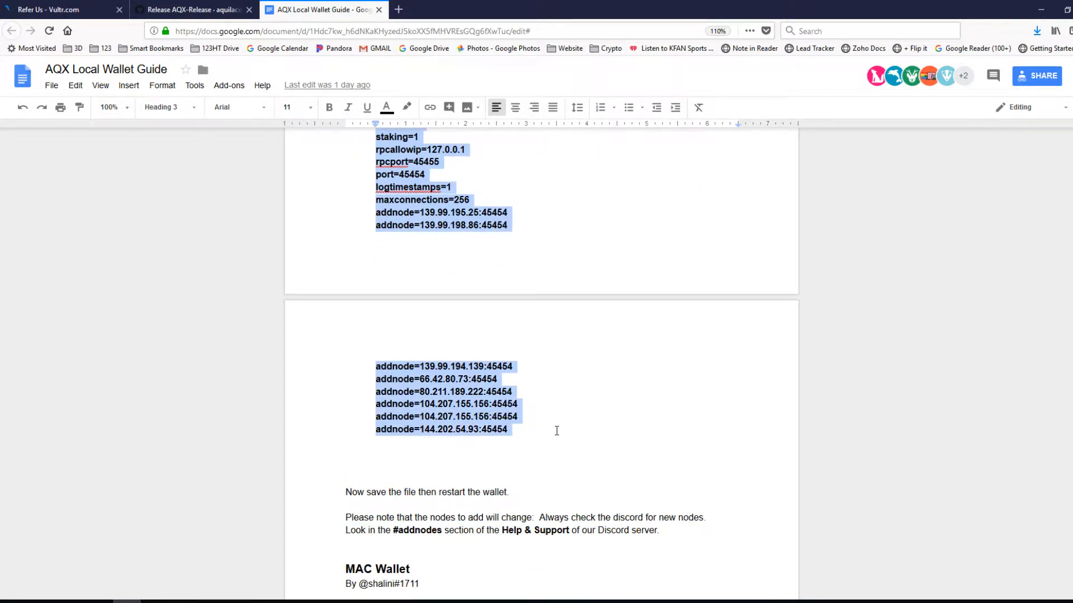
pyautogui.rightClick(500, 429)
pyautogui.click(553, 174)
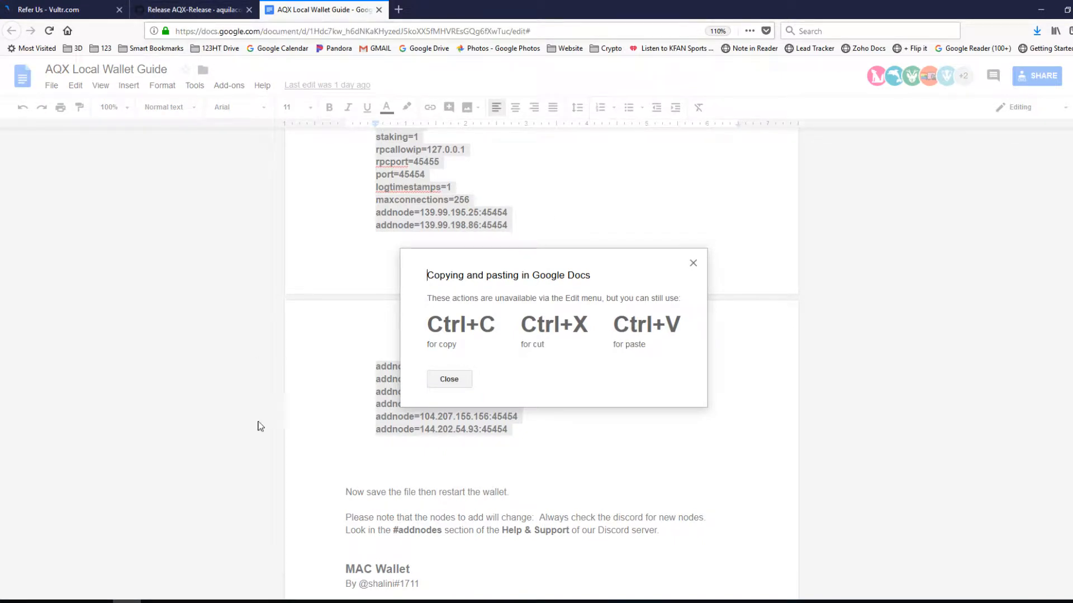
pyautogui.click(296, 545)
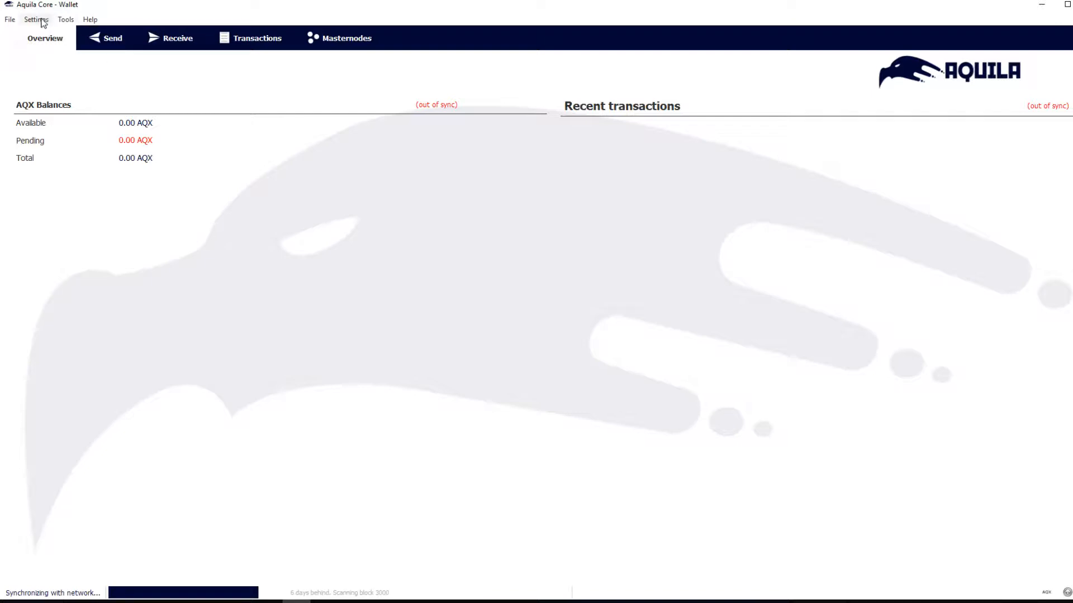
# Open the wallet configuration file in Notepad and paste the guide's settings into it.
pyautogui.click(65, 21)
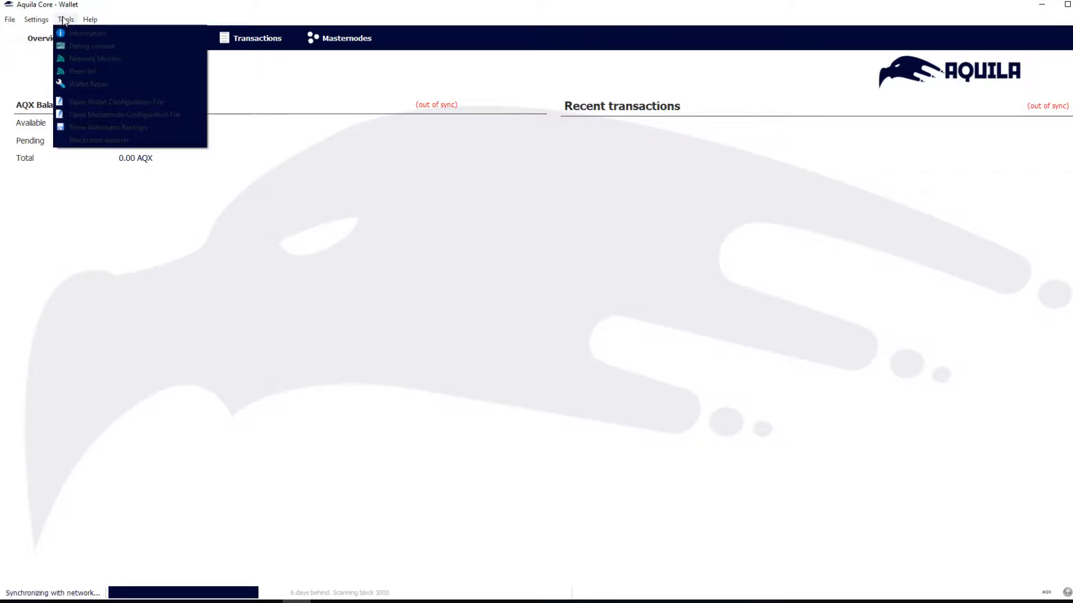
pyautogui.click(83, 103)
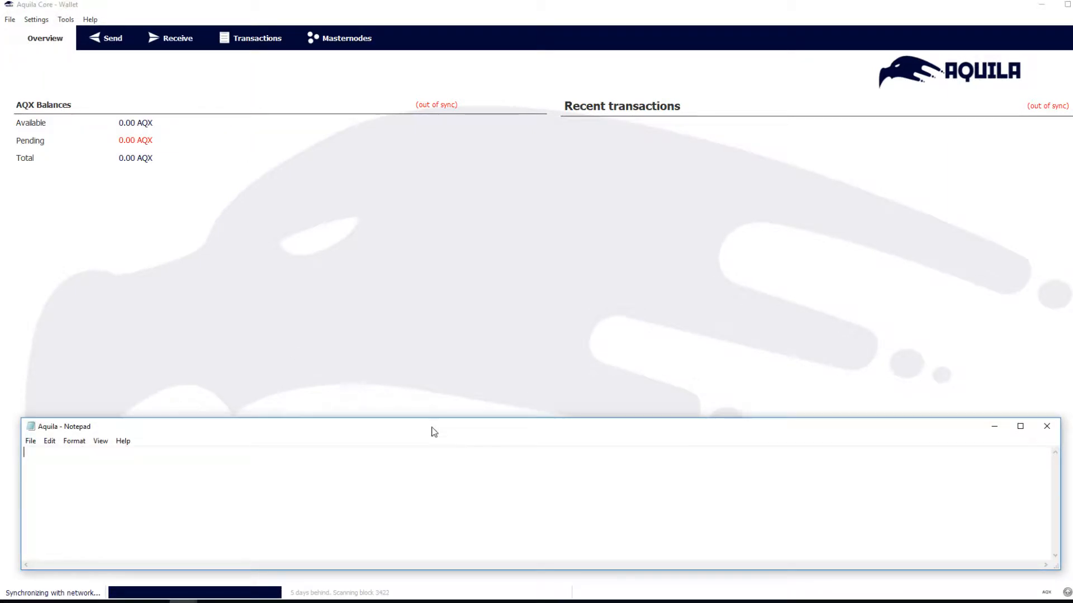
pyautogui.moveTo(434, 428); pyautogui.dragTo(449, 175)
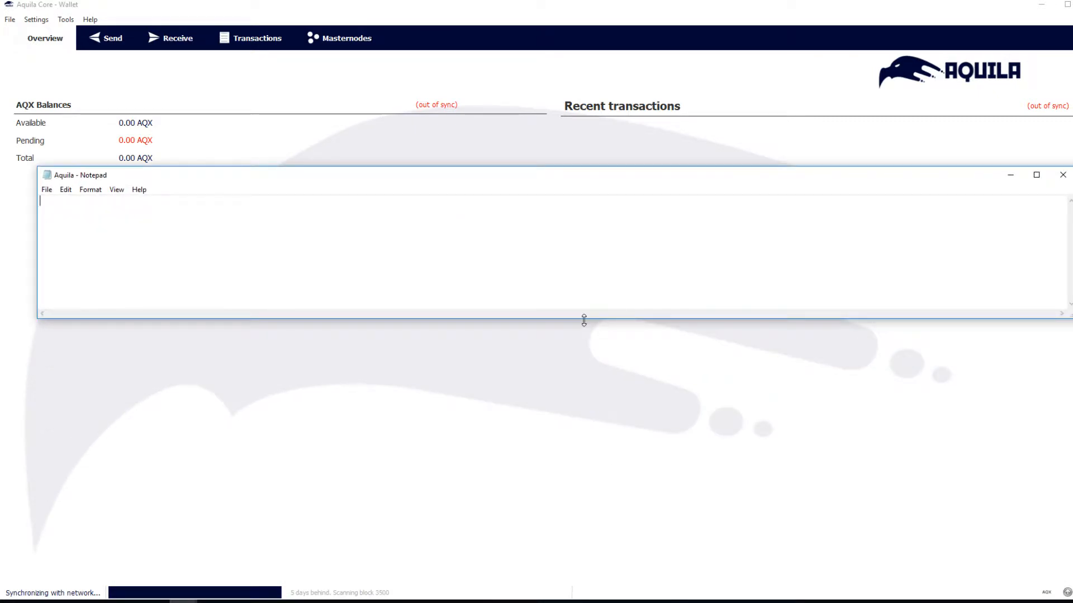
pyautogui.moveTo(584, 317); pyautogui.dragTo(586, 529)
pyautogui.rightClick(105, 209)
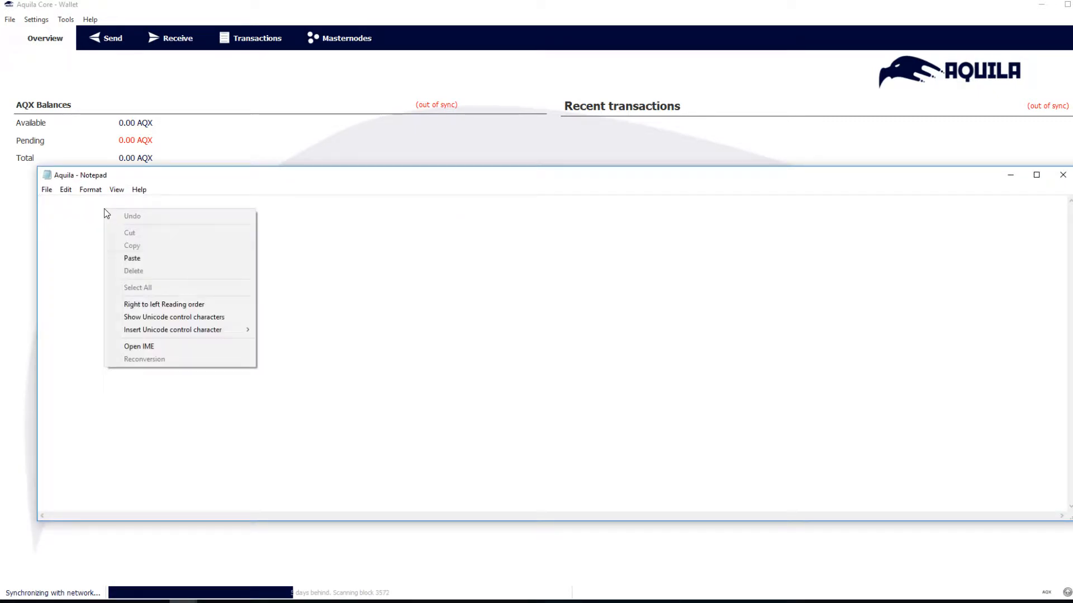
pyautogui.click(155, 259)
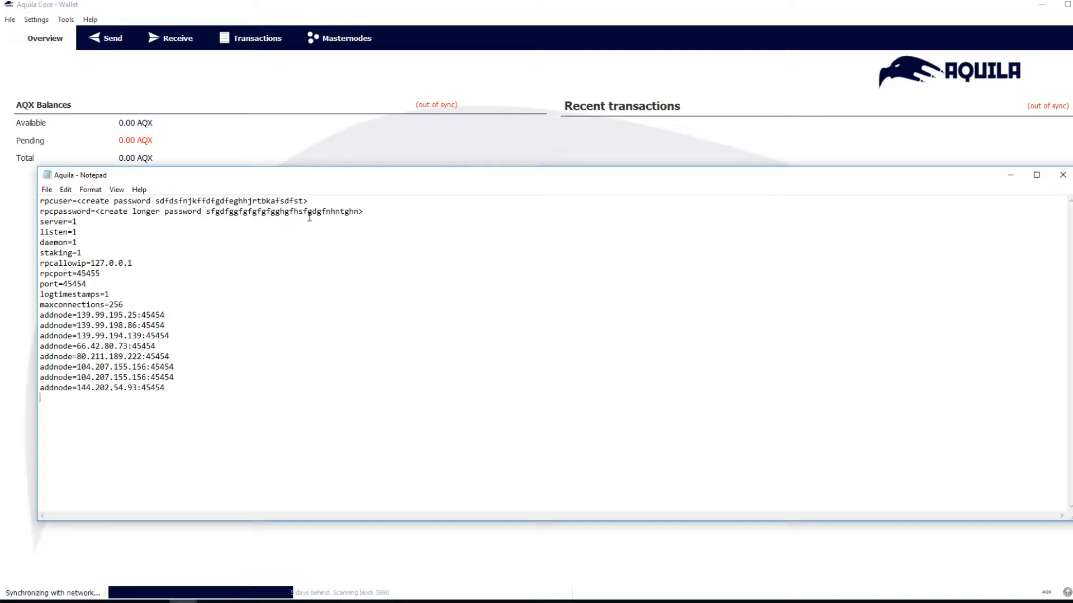
# Replace the rpcpassword and rpcuser placeholders with custom credential values.
pyautogui.moveTo(362, 211); pyautogui.dragTo(95, 212)
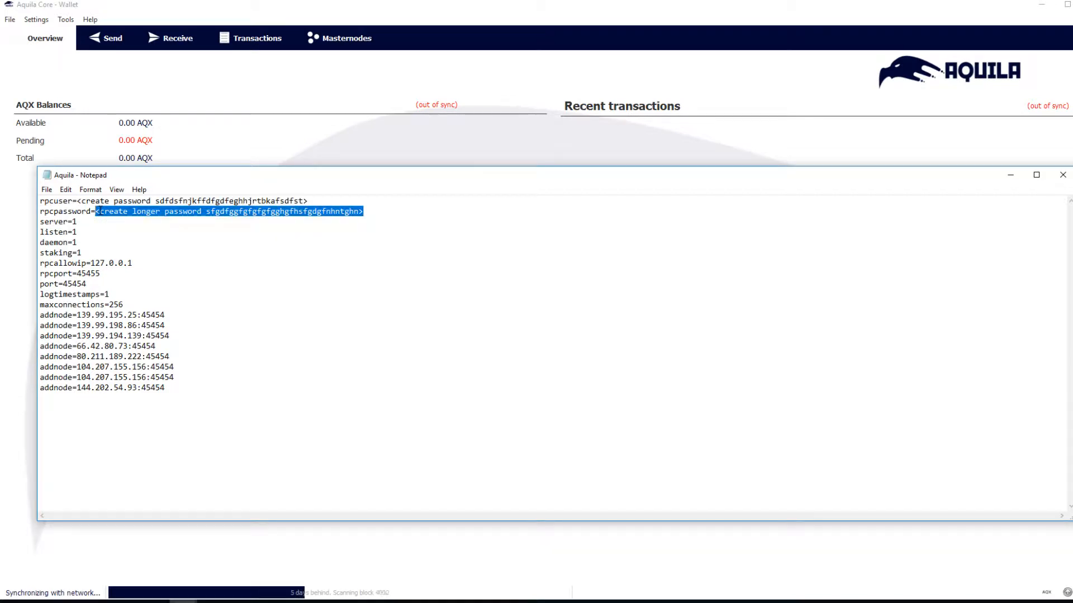
pyautogui.press('Delete')
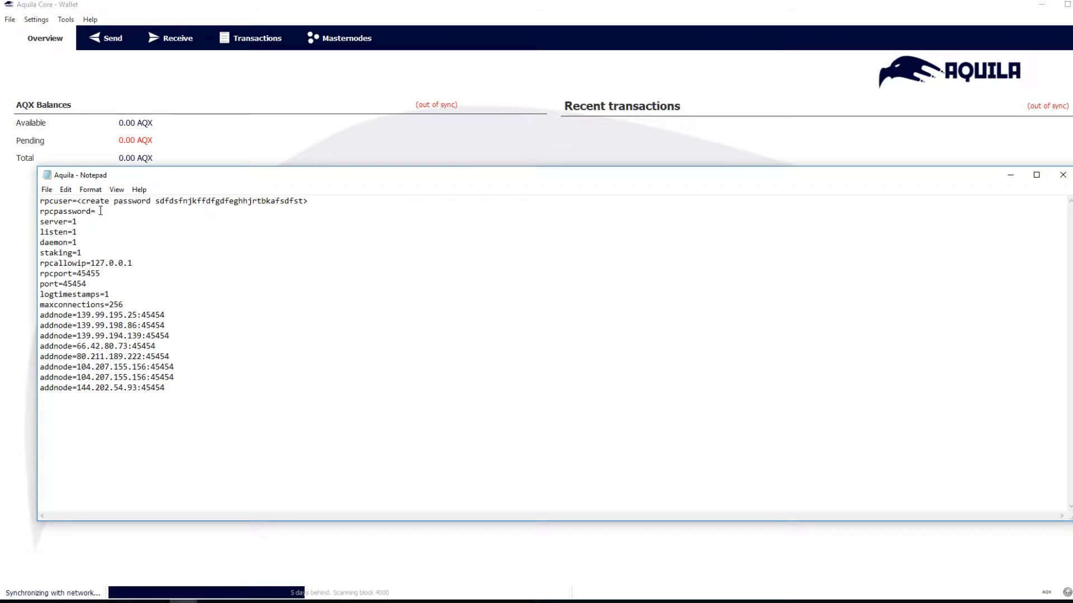
pyautogui.click(208, 211)
pyautogui.press('BackSpace')
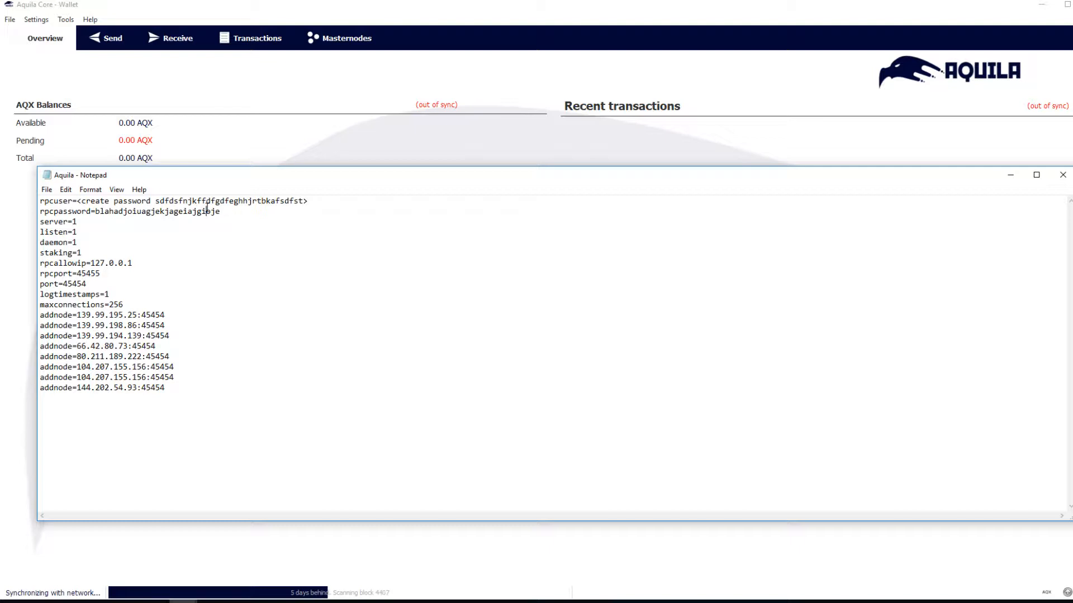
pyautogui.write('o')
pyautogui.click(308, 201)
pyautogui.press('BackSpace')
pyautogui.press('BackSpace')
pyautogui.press('BackSpace')
pyautogui.press('BackSpace')
pyautogui.press('BackSpace')
pyautogui.press('BackSpace')
pyautogui.press('BackSpace')
pyautogui.press('BackSpace')
pyautogui.press('BackSpace')
pyautogui.press('BackSpace')
pyautogui.press('BackSpace')
pyautogui.press('BackSpace')
pyautogui.press('BackSpace')
pyautogui.press('BackSpace')
pyautogui.press('BackSpace')
pyautogui.press('BackSpace')
pyautogui.press('BackSpace')
pyautogui.press('BackSpace')
pyautogui.press('BackSpace')
pyautogui.press('BackSpace')
pyautogui.press('BackSpace')
pyautogui.press('BackSpace')
pyautogui.press('BackSpace')
pyautogui.press('BackSpace')
pyautogui.press('BackSpace')
pyautogui.press('BackSpace')
pyautogui.press('BackSpace')
pyautogui.press('BackSpace')
pyautogui.press('BackSpace')
pyautogui.press('BackSpace')
pyautogui.press('BackSpace')
pyautogui.press('BackSpace')
pyautogui.press('BackSpace')
pyautogui.press('BackSpace')
pyautogui.press('BackSpace')
pyautogui.press('BackSpace')
pyautogui.press('BackSpace')
pyautogui.press('BackSpace')
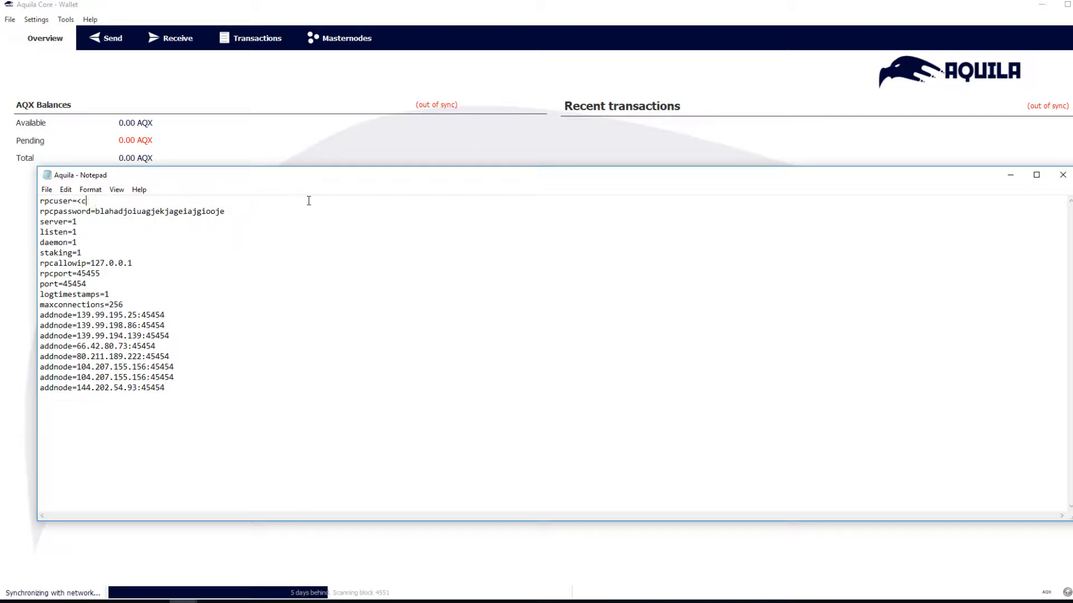
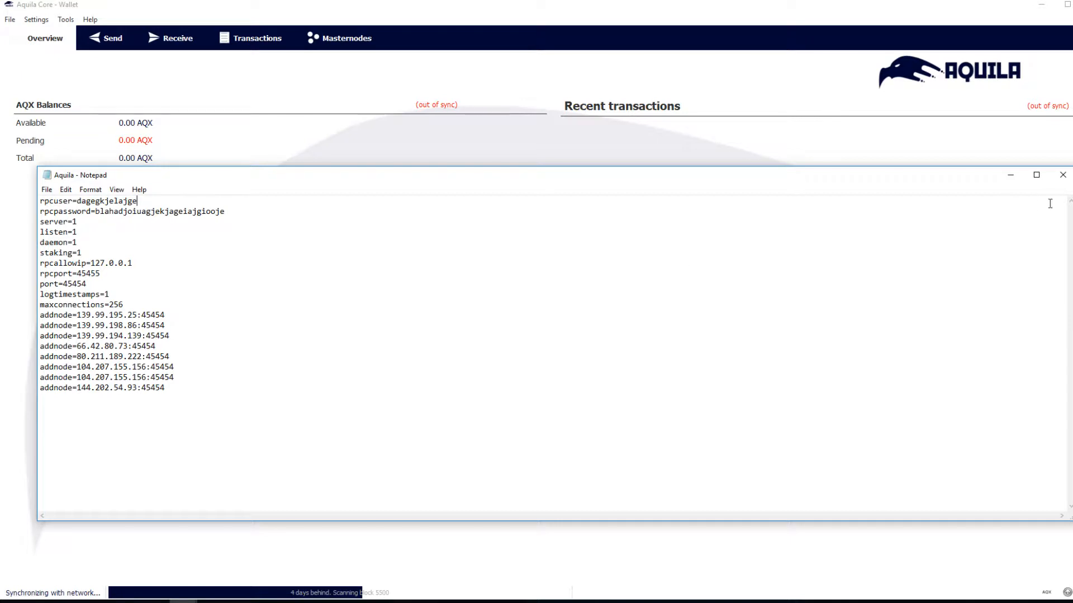
# Save the configuration file and close Notepad.
pyautogui.click(48, 191)
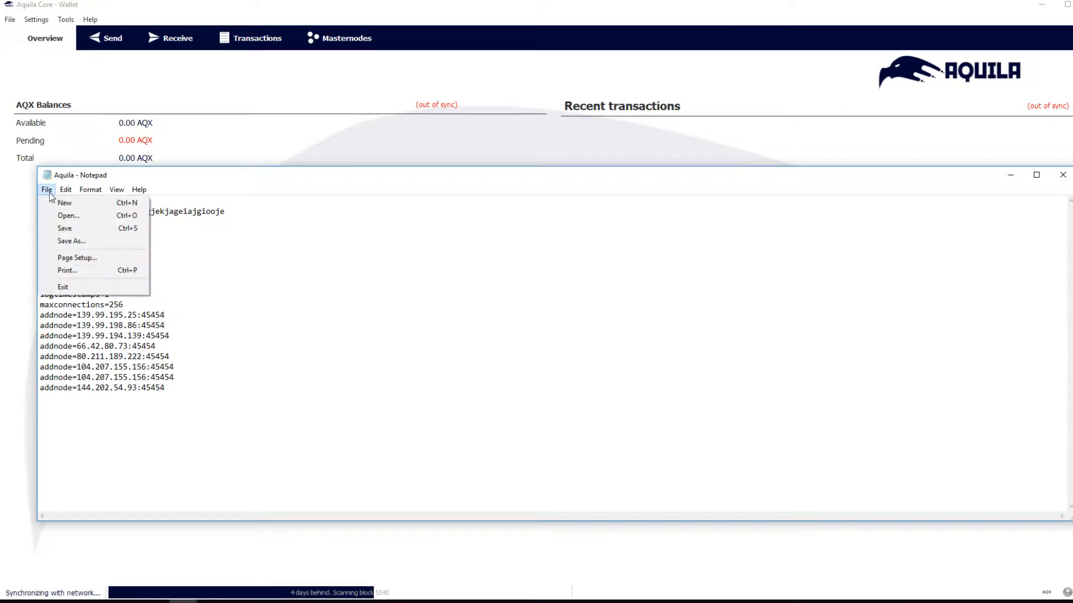
pyautogui.click(69, 232)
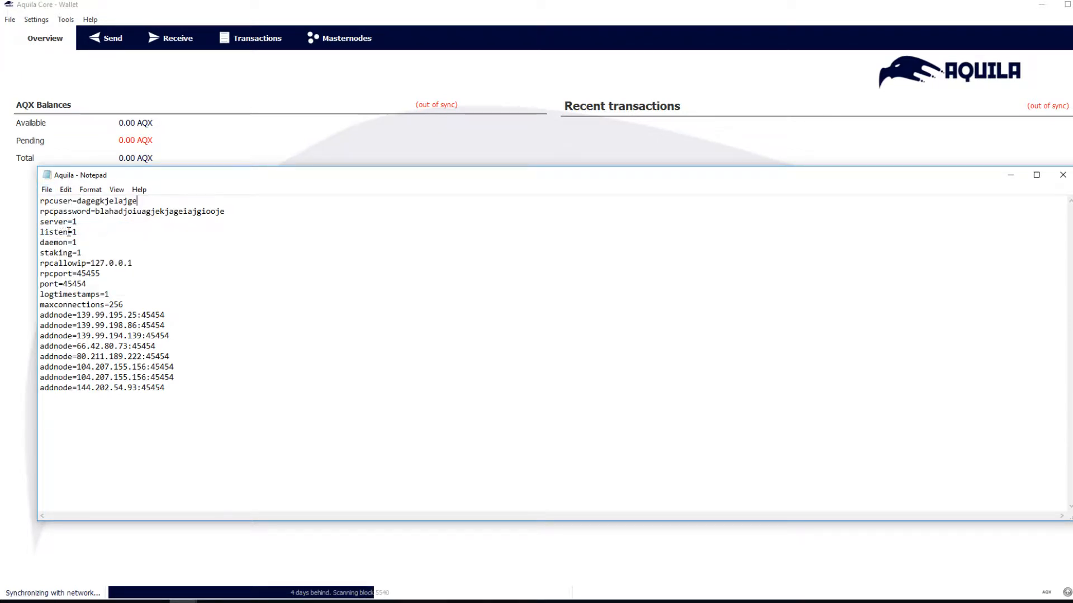
pyautogui.click(1057, 177)
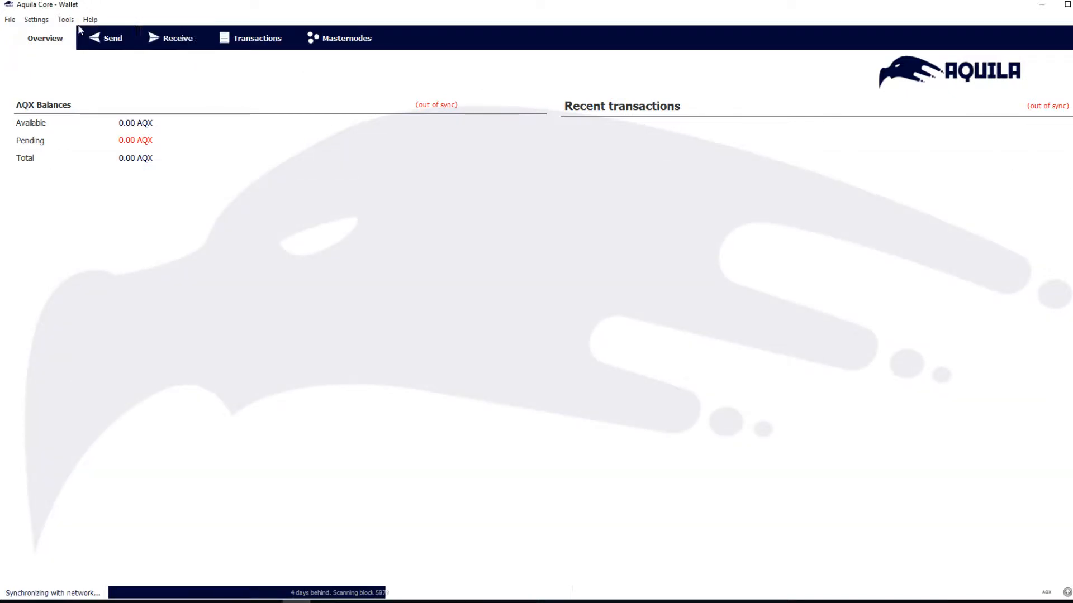
# Exit the Aquila wallet, dismiss the Google Docs copy/paste notice, and scroll back to the config block.
pyautogui.click(10, 21)
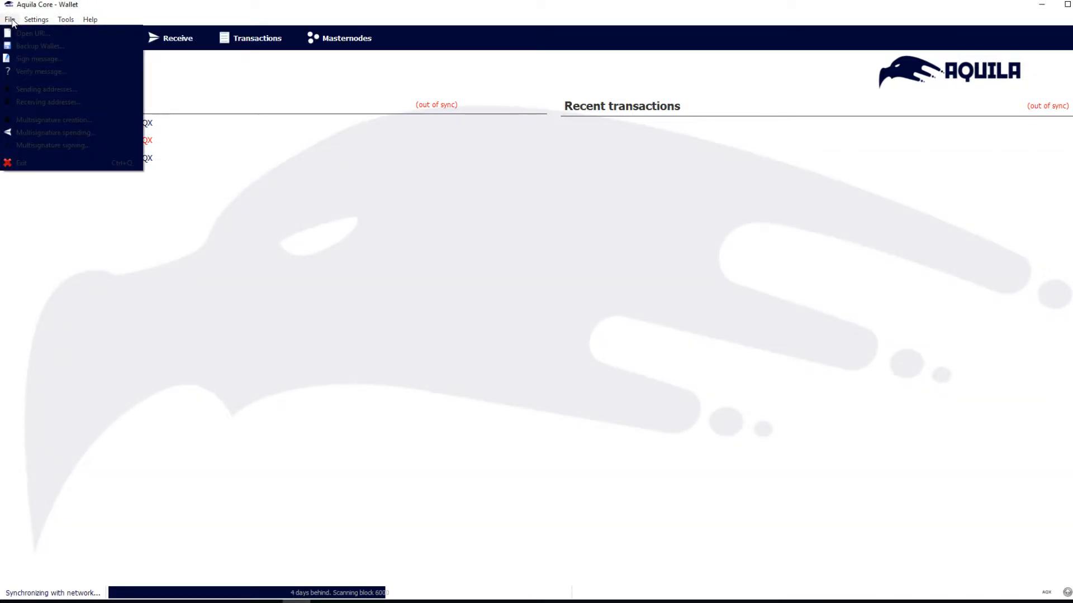
pyautogui.click(12, 163)
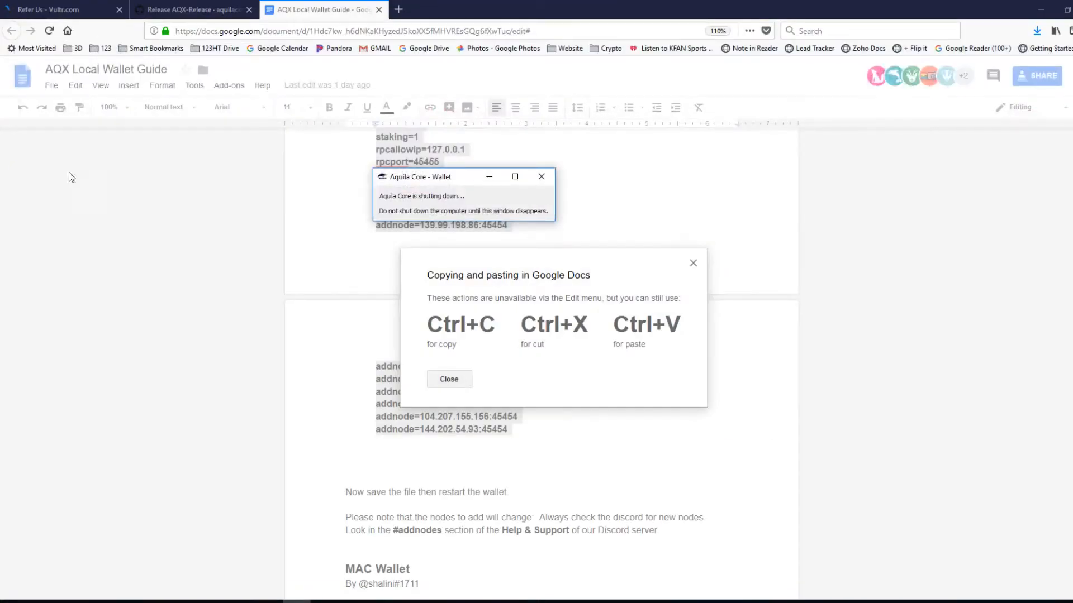
pyautogui.click(695, 265)
pyautogui.scroll(-4, 866, 399)
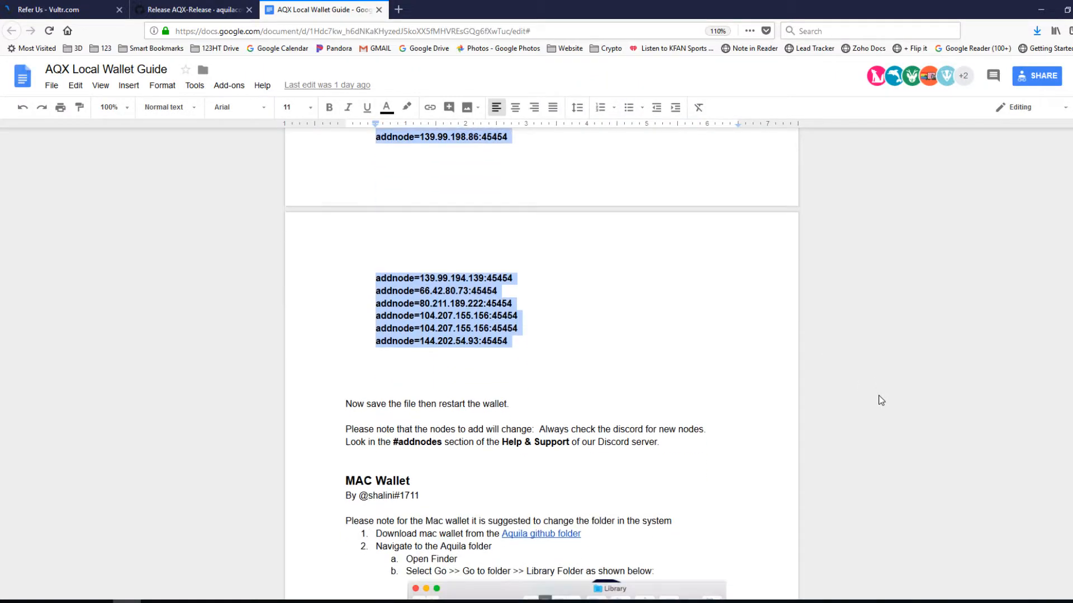
pyautogui.scroll(2, 880, 400)
pyautogui.scroll(3, 881, 401)
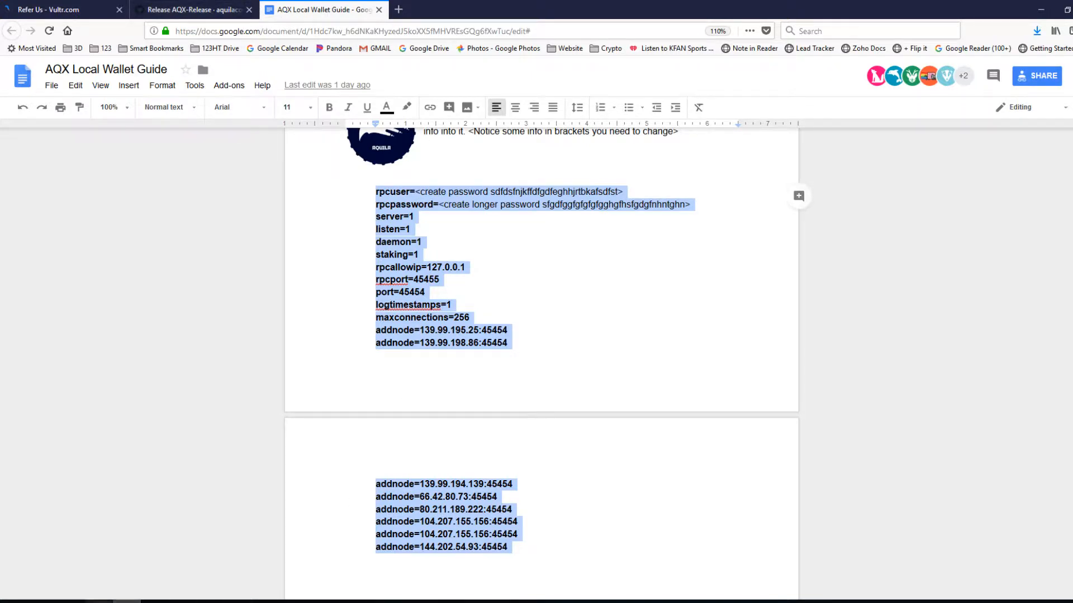
# Relaunch Aquila-qt from the Downloads folder window.
pyautogui.moveTo(99, 601)
pyautogui.click(98, 561)
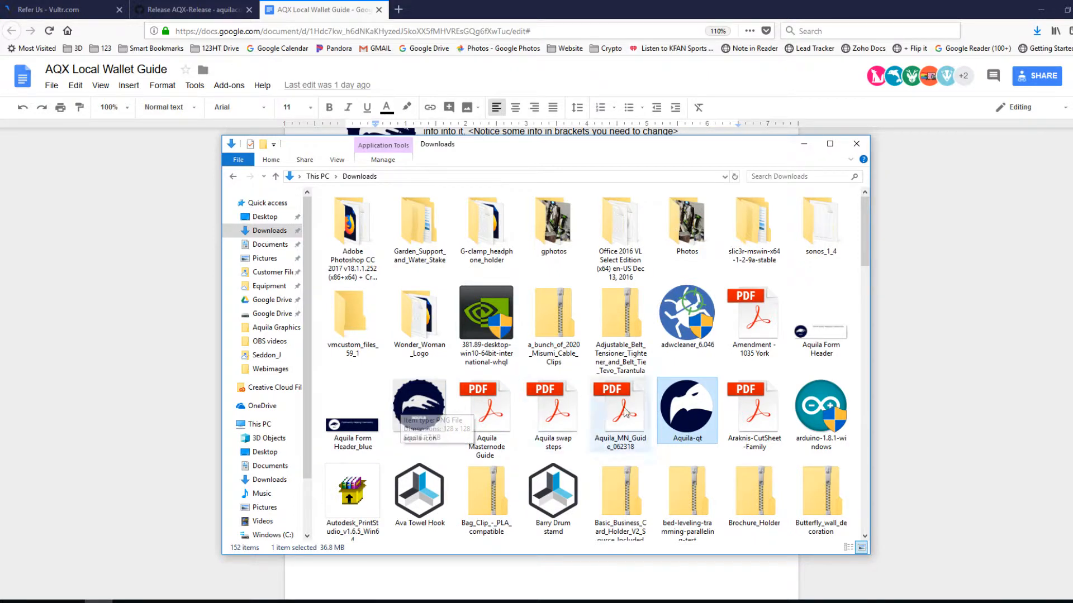
pyautogui.doubleClick(681, 410)
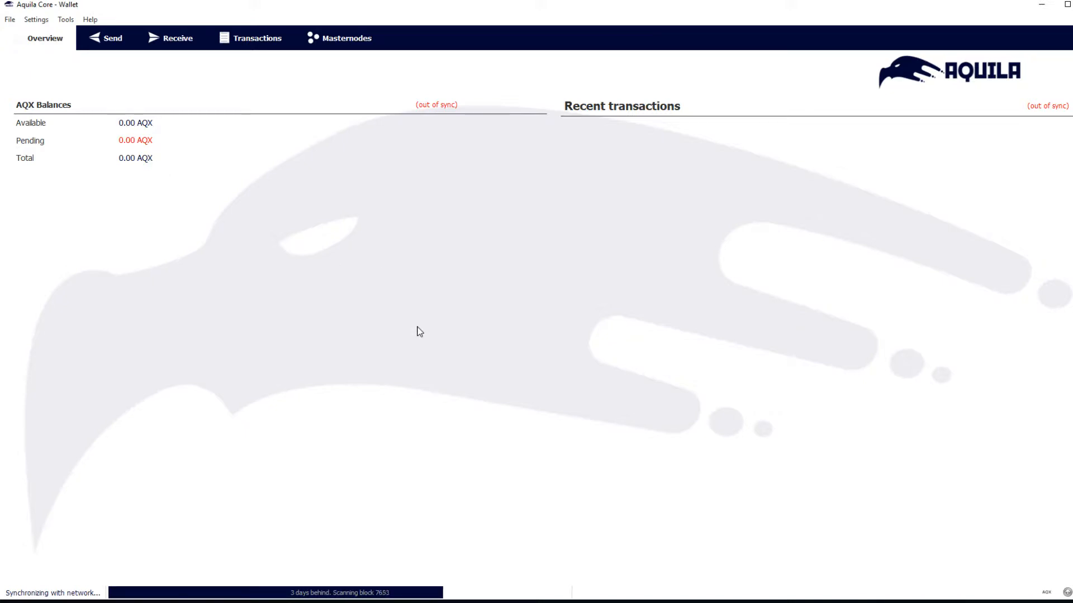
# Back up the wallet to Documents as the wallet data file aquila2.
pyautogui.click(10, 19)
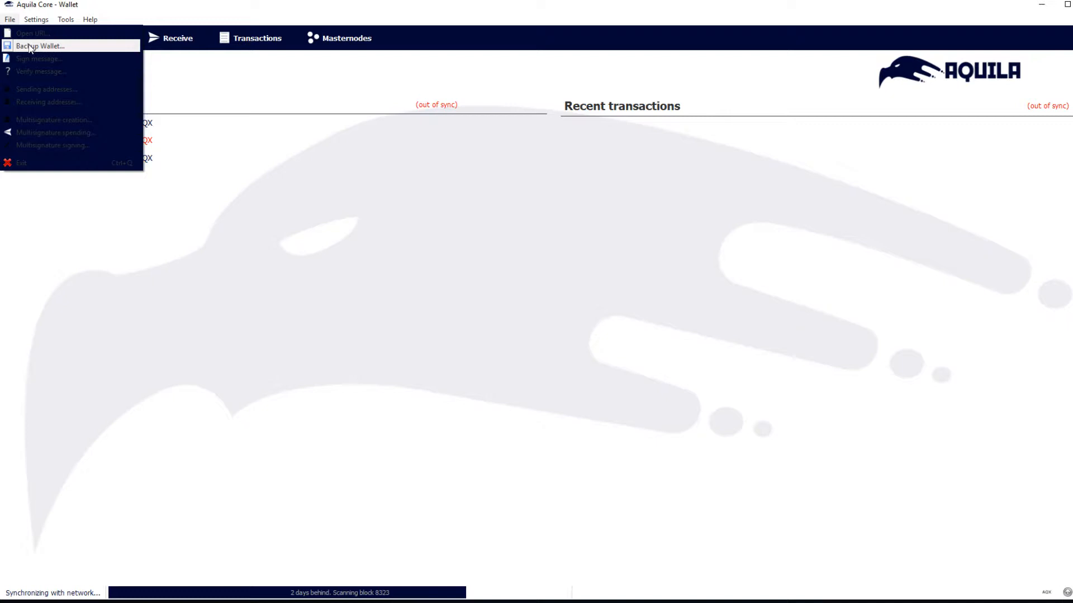
pyautogui.click(28, 46)
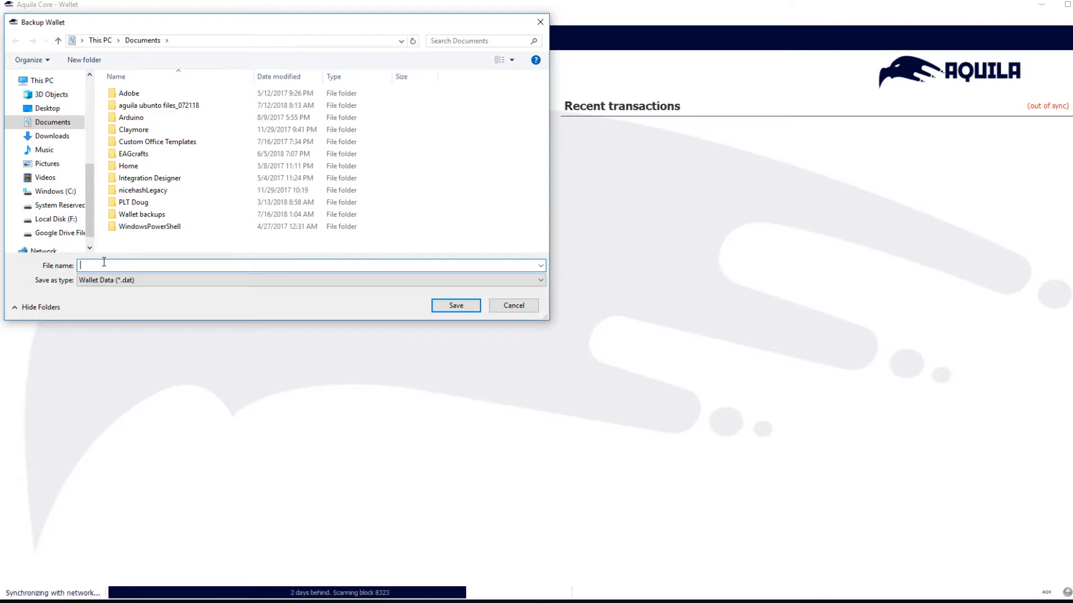
pyautogui.write('auila')
pyautogui.press('BackSpace')
pyautogui.press('BackSpace')
pyautogui.press('BackSpace')
pyautogui.press('BackSpace')
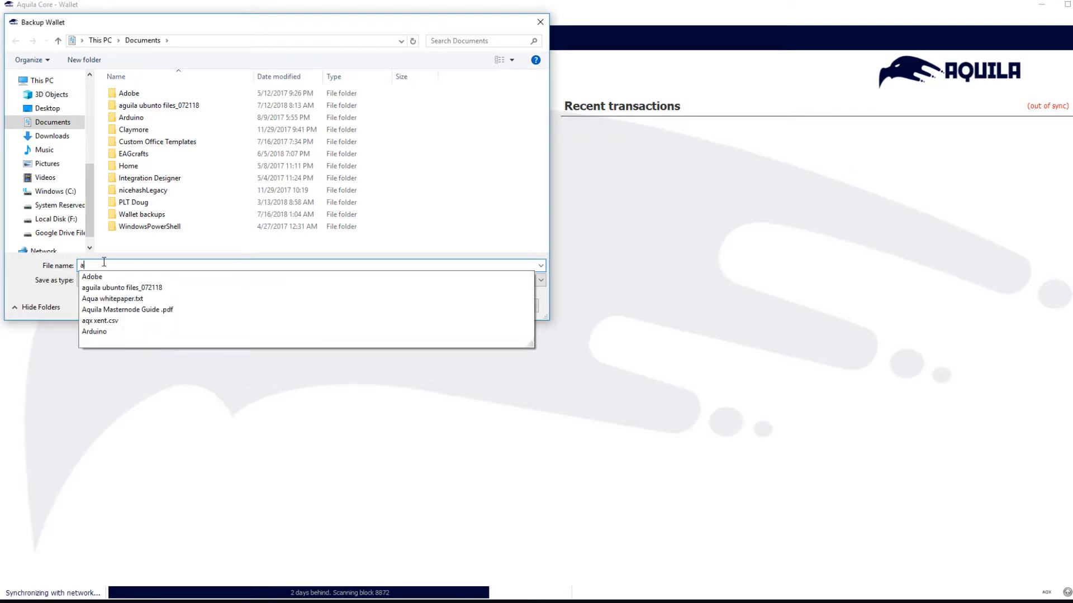
pyautogui.write('qua')
pyautogui.press('BackSpace')
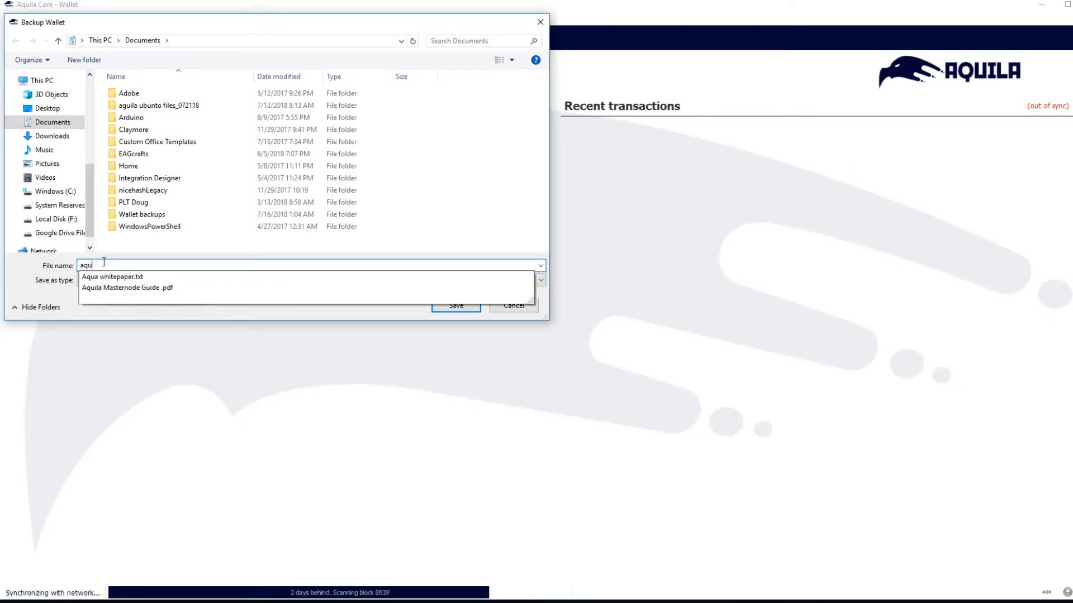
pyautogui.write('ail')
pyautogui.press('BackSpace')
pyautogui.press('BackSpace')
pyautogui.press('BackSpace')
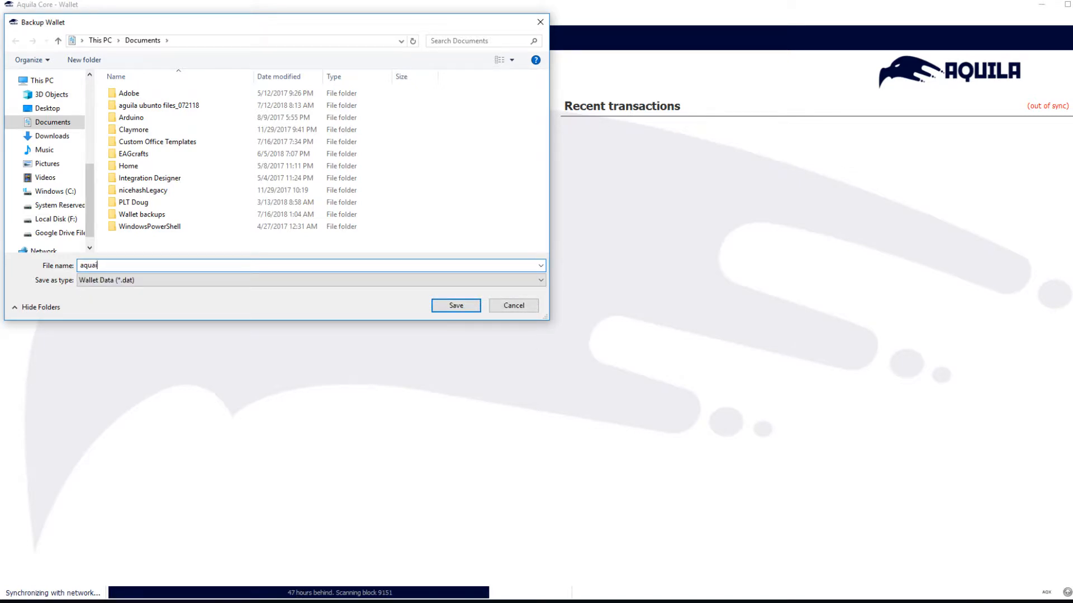
pyautogui.write('ila')
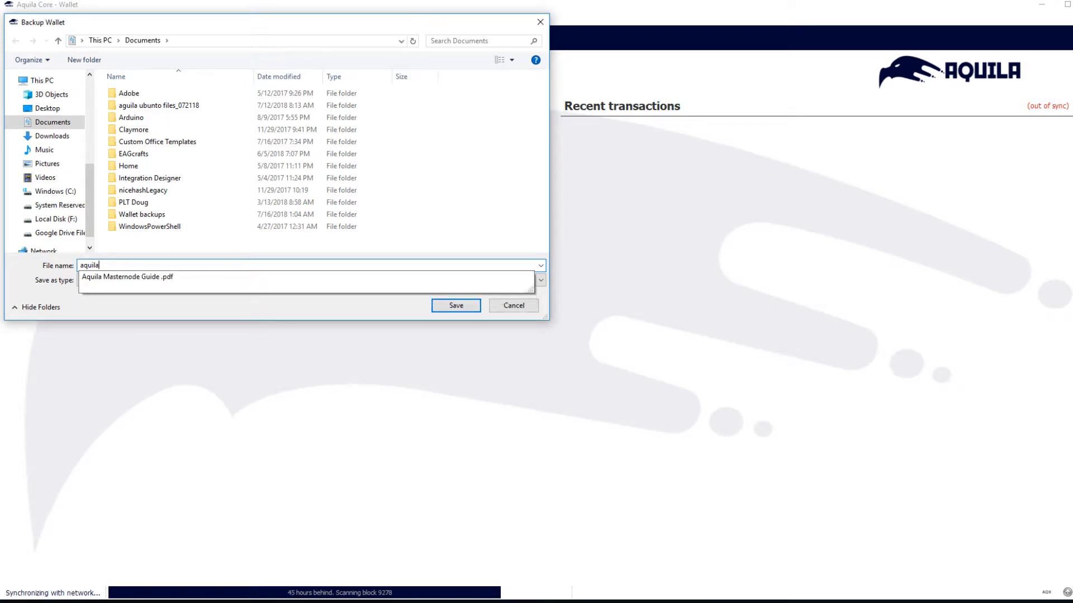
pyautogui.write('2')
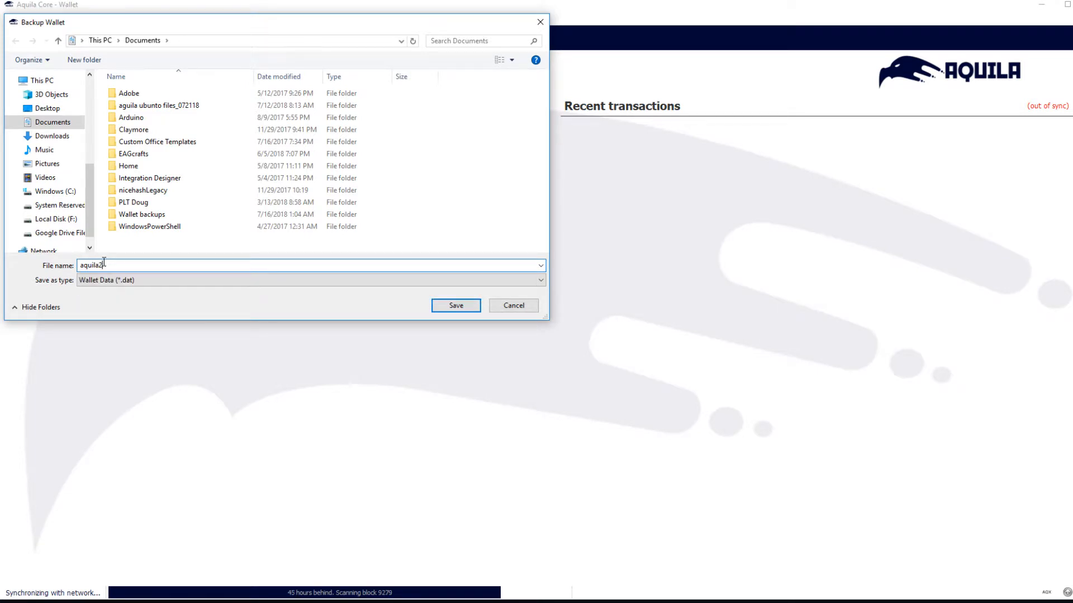
pyautogui.write('_')
pyautogui.press('BackSpace')
pyautogui.click(455, 307)
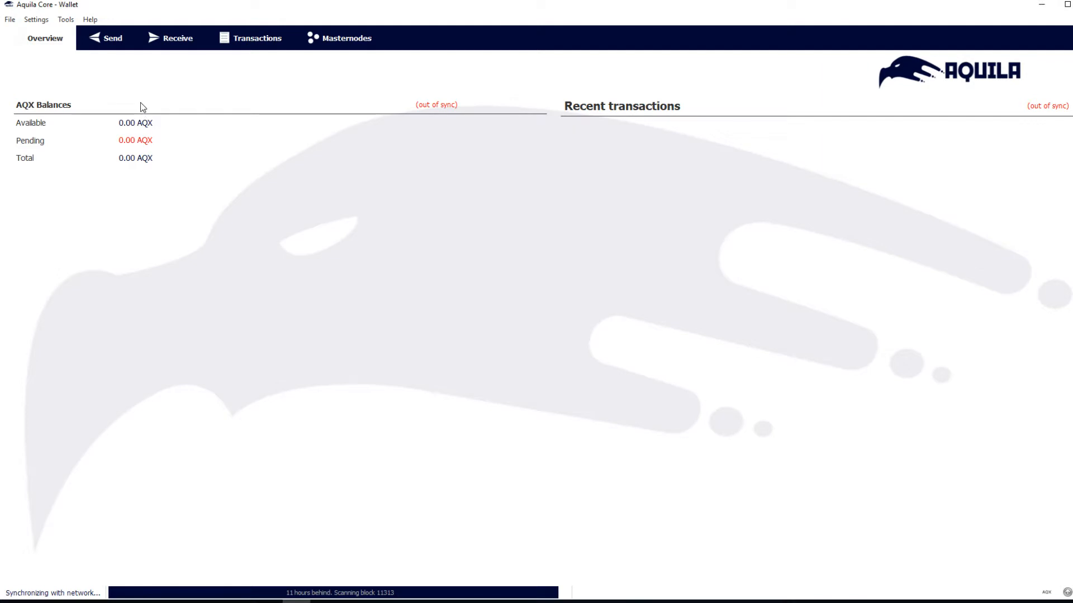
# Open Encrypt Wallet to bring up the new-passphrase prompt.
pyautogui.click(10, 20)
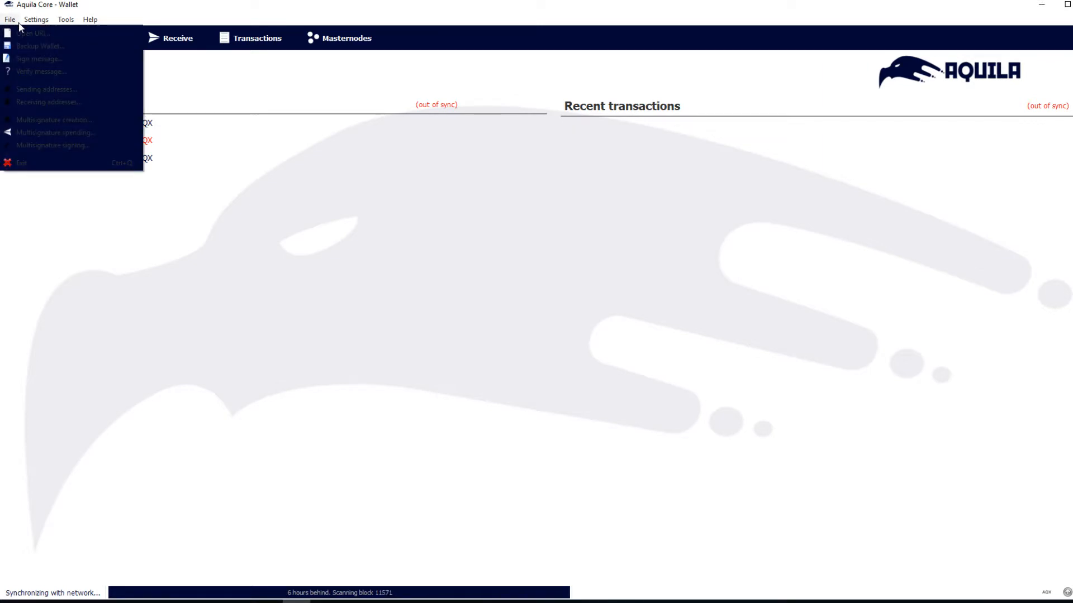
pyautogui.moveTo(30, 20)
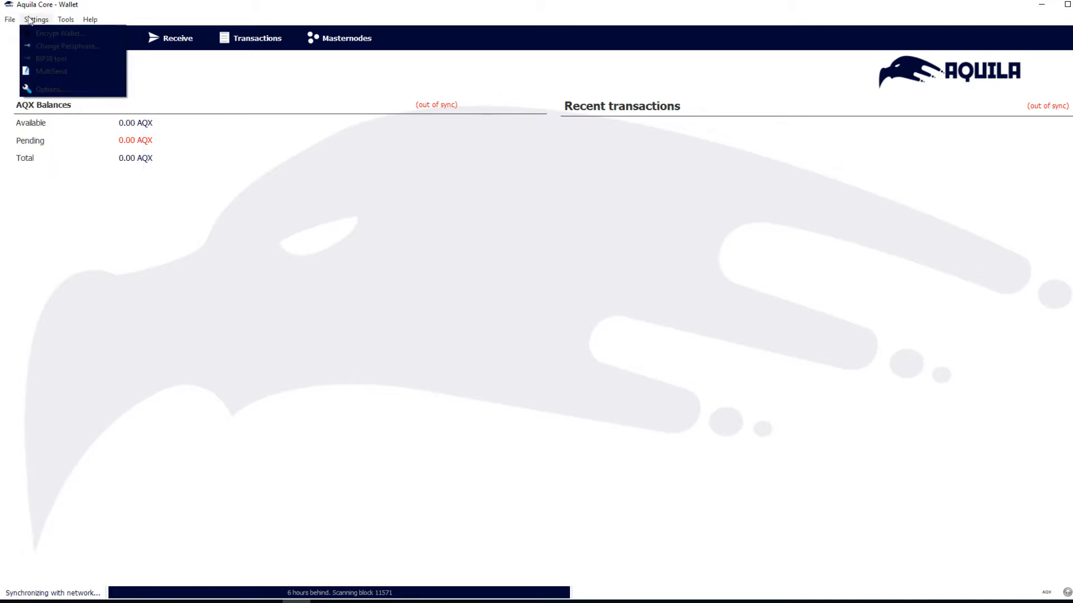
pyautogui.click(55, 33)
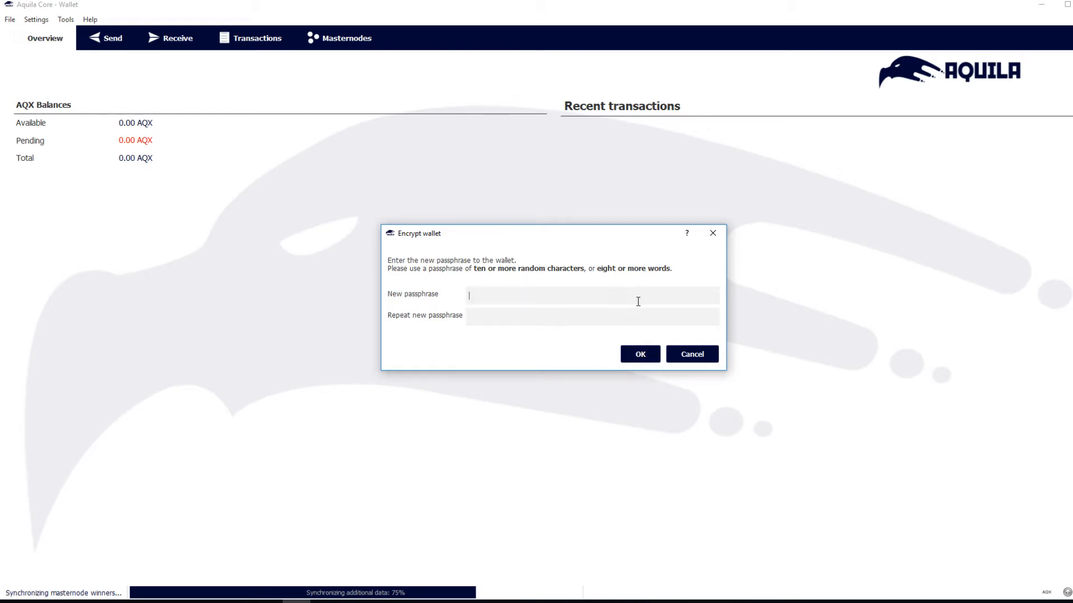
# Enter a passphrase, cancel encryption without applying it, and switch to the Send page.
pyautogui.write('•••••••')
pyautogui.press('BackSpace')
pyautogui.press('BackSpace')
pyautogui.press('BackSpace')
pyautogui.press('BackSpace')
pyautogui.press('BackSpace')
pyautogui.press('BackSpace')
pyautogui.press('BackSpace')
pyautogui.write('•••••••••••••••••••••••••••••••')
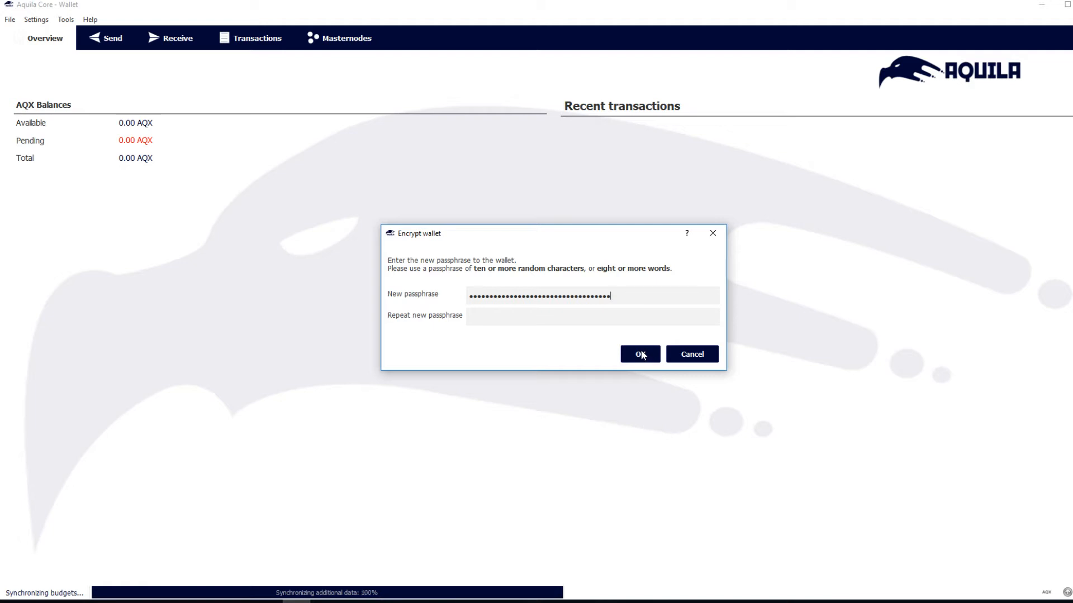
pyautogui.click(684, 362)
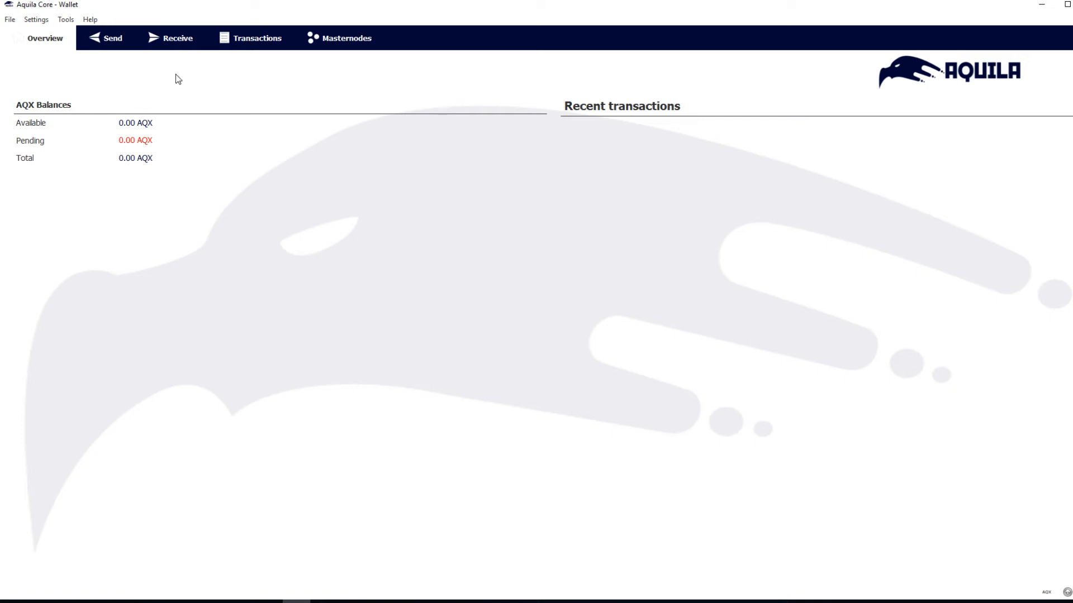
pyautogui.click(121, 50)
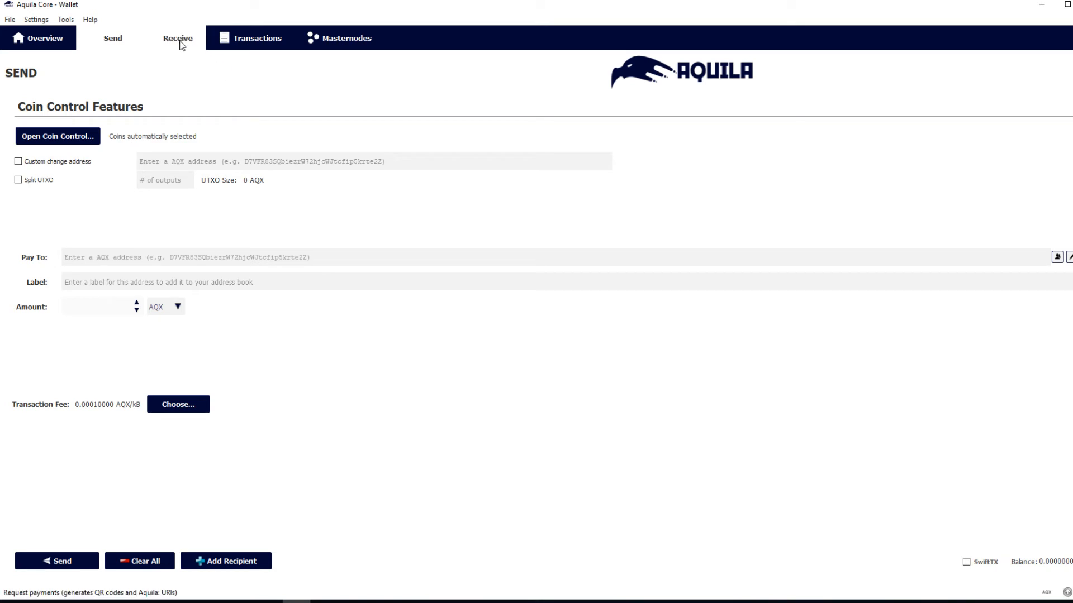
# Return to the Send page, review the Wallet, Window and Main options, and cancel unchanged.
pyautogui.click(201, 43)
pyautogui.click(110, 44)
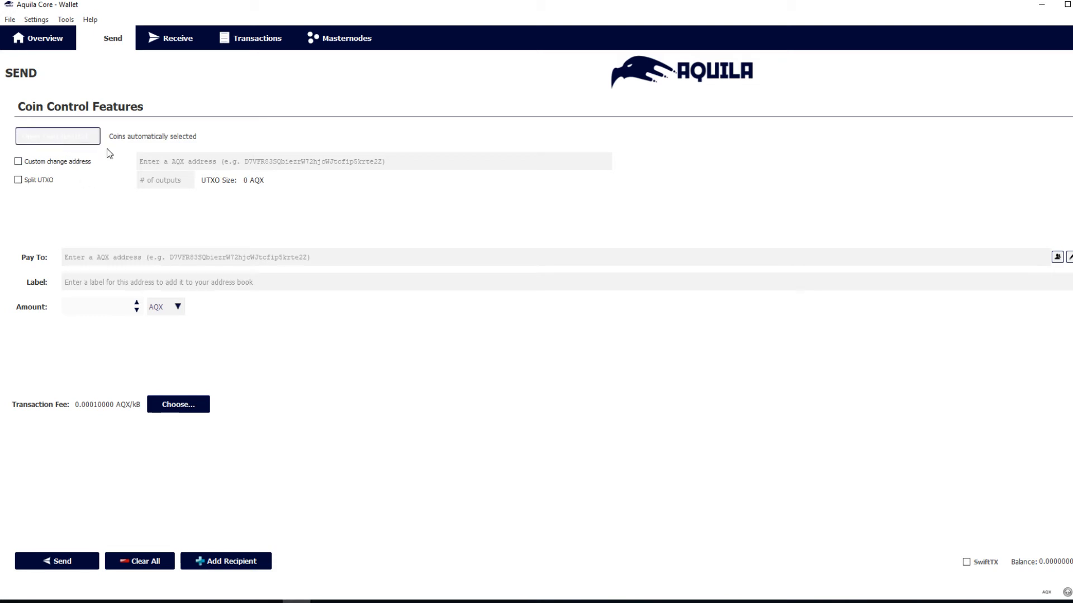
pyautogui.click(36, 20)
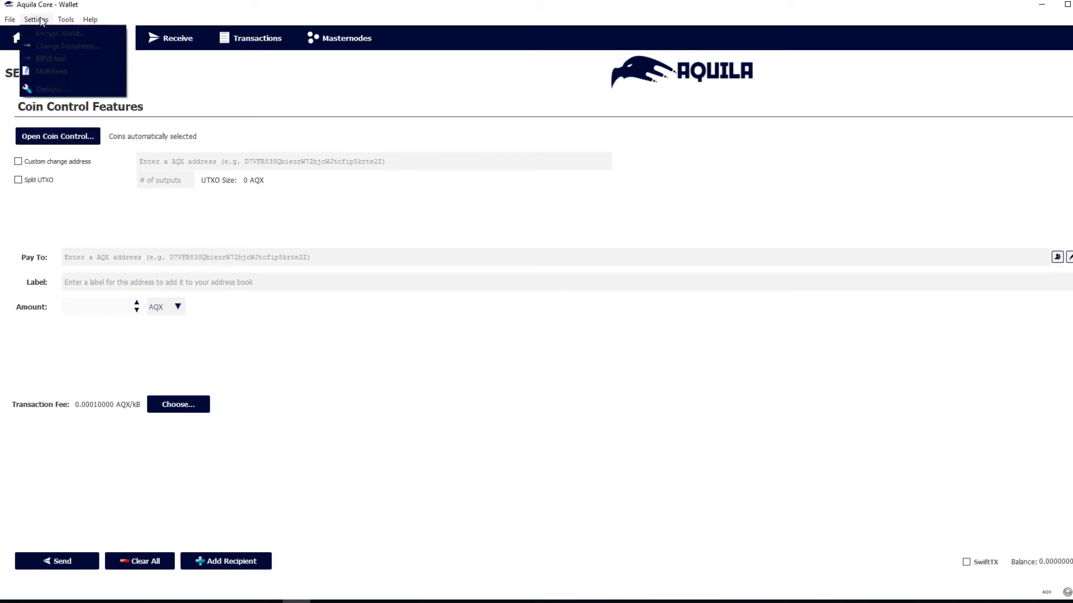
pyautogui.click(39, 88)
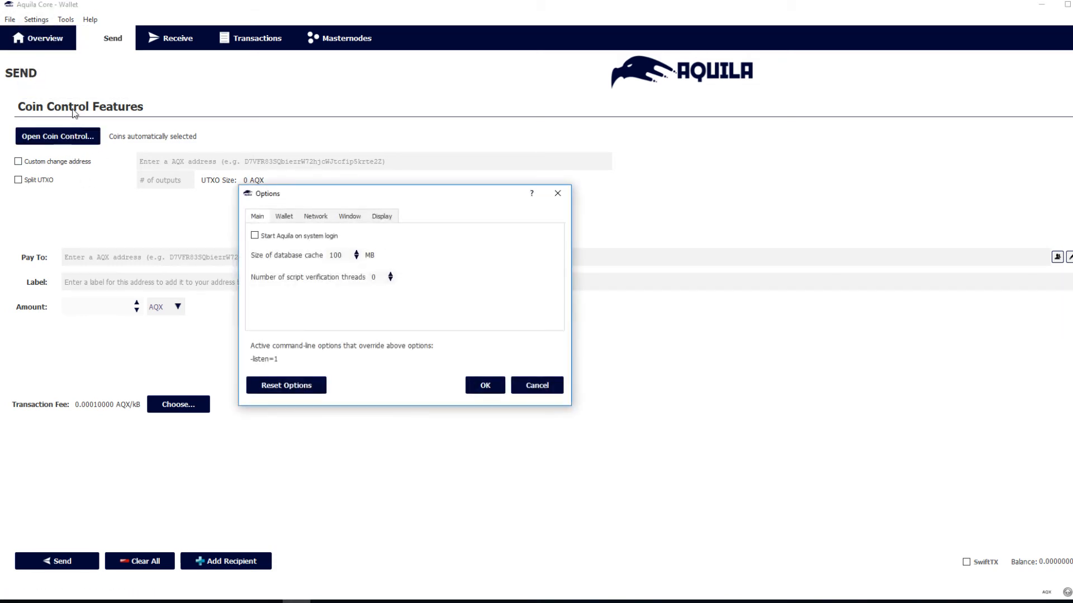
pyautogui.click(284, 218)
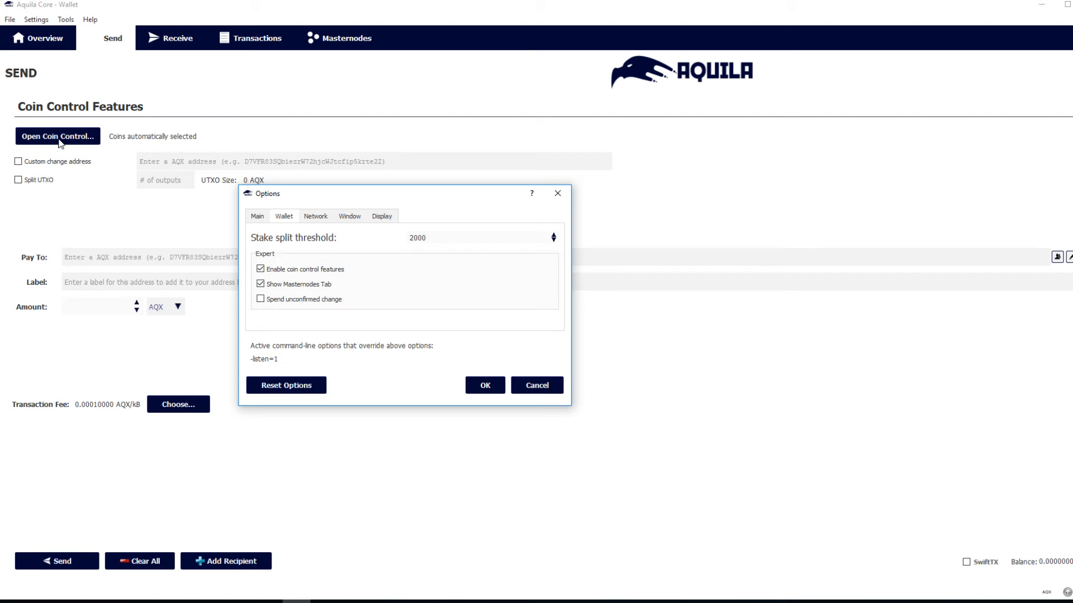
pyautogui.click(353, 217)
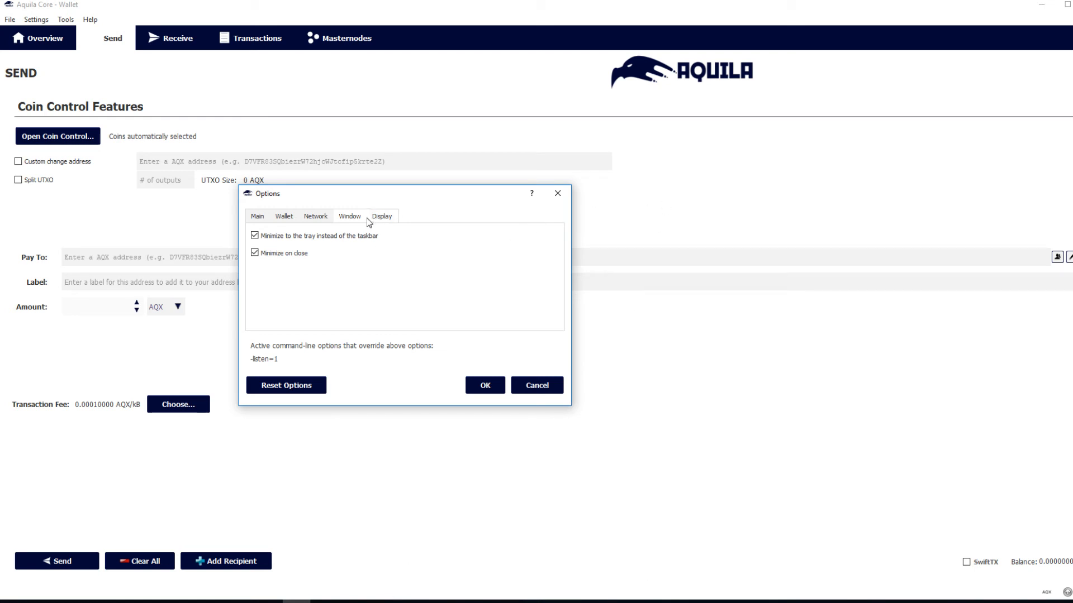
pyautogui.click(258, 217)
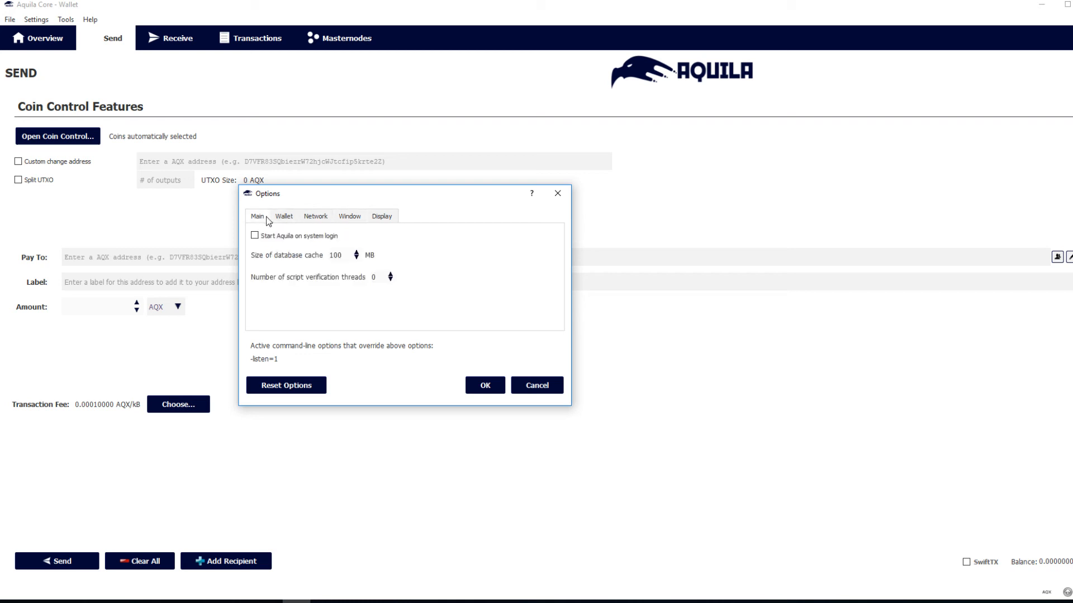
pyautogui.click(524, 384)
pyautogui.click(67, 20)
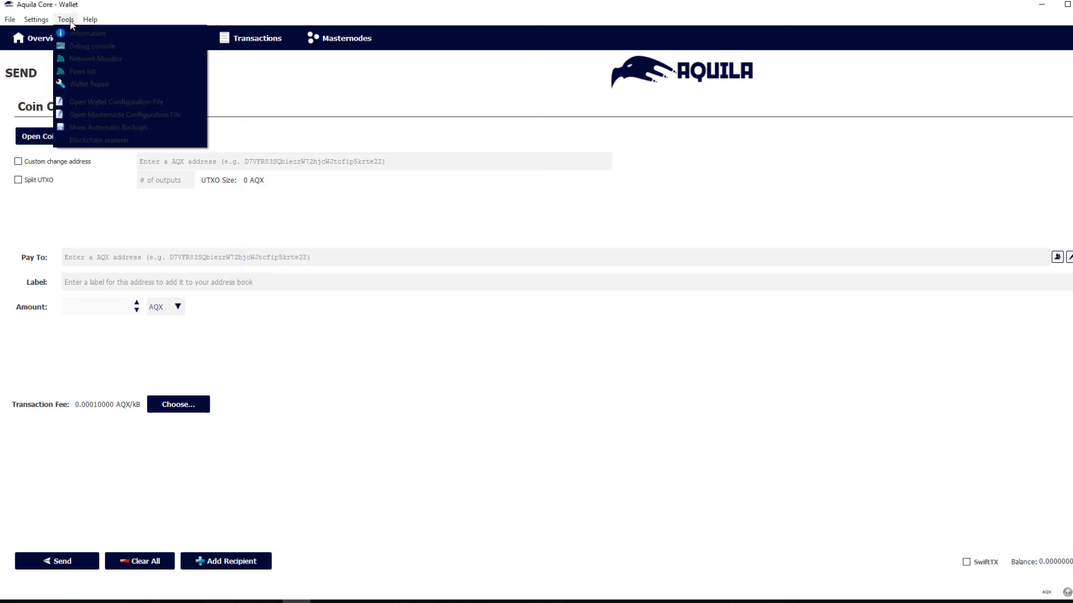
pyautogui.click(87, 72)
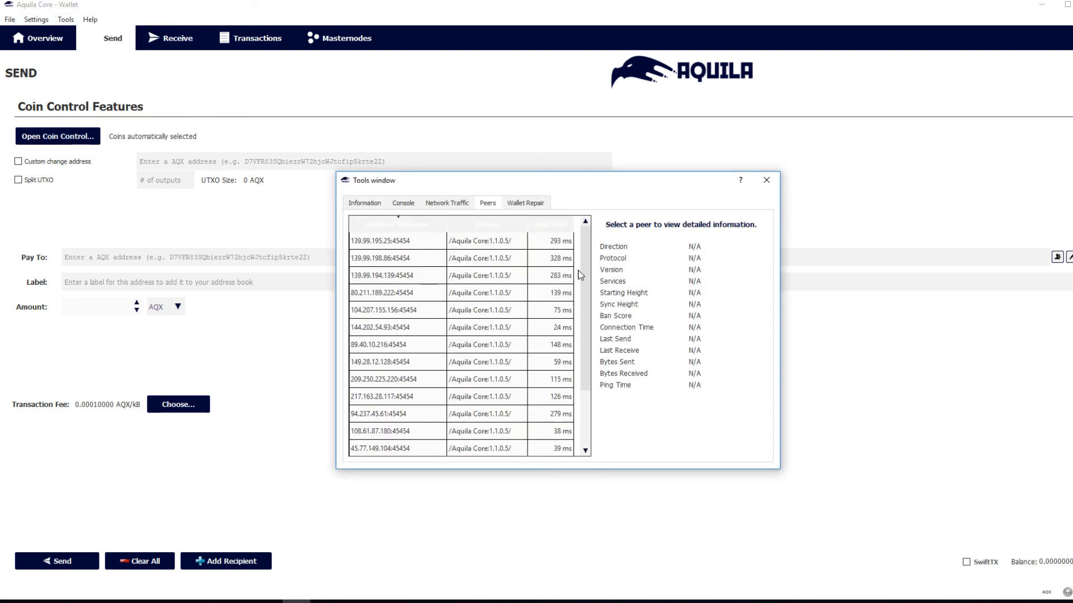
pyautogui.click(456, 205)
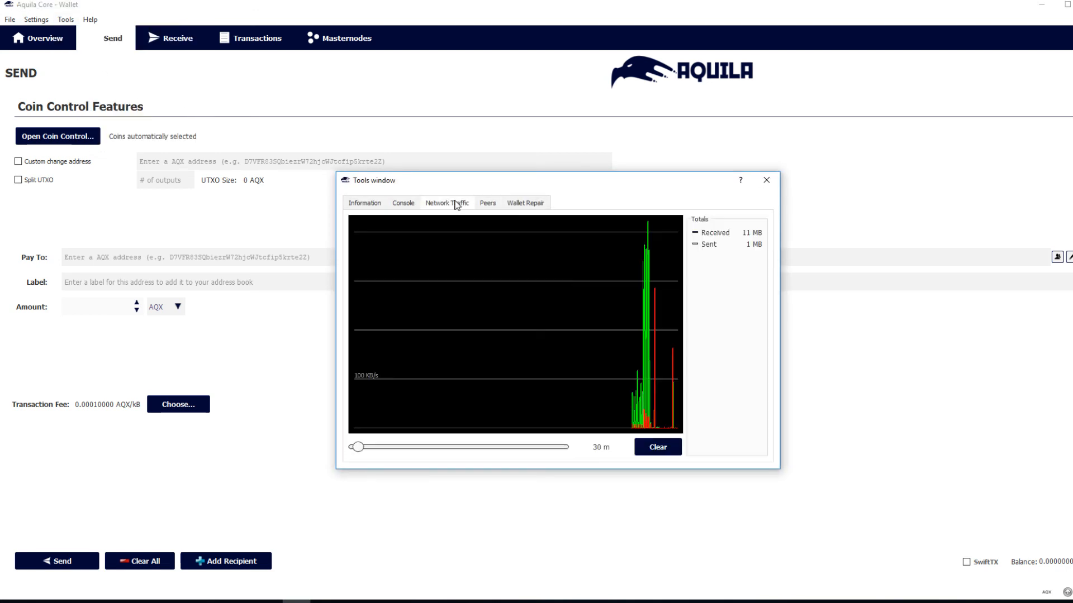
pyautogui.click(767, 181)
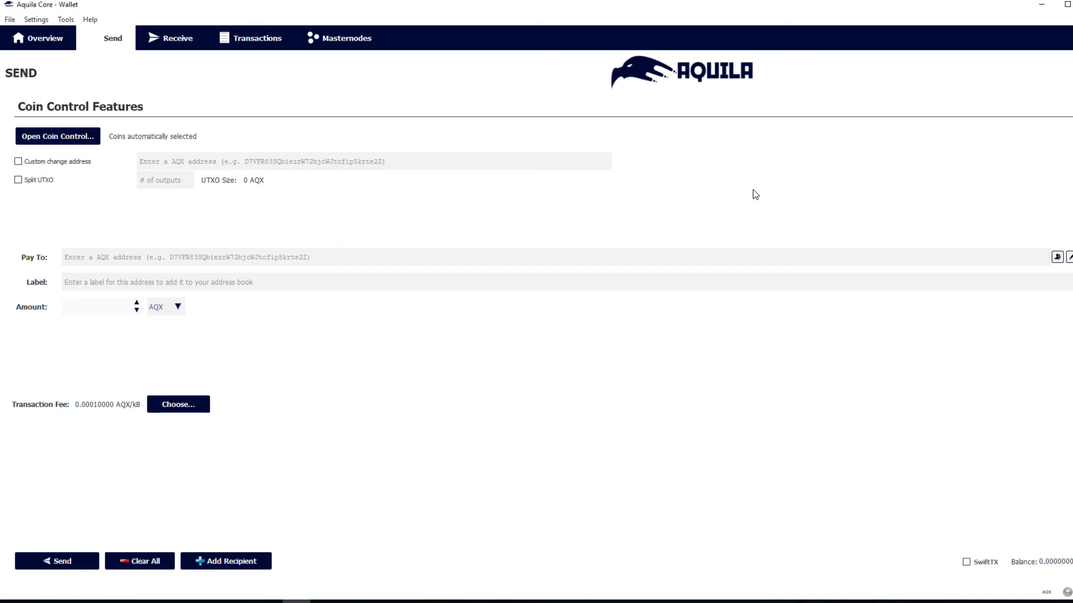